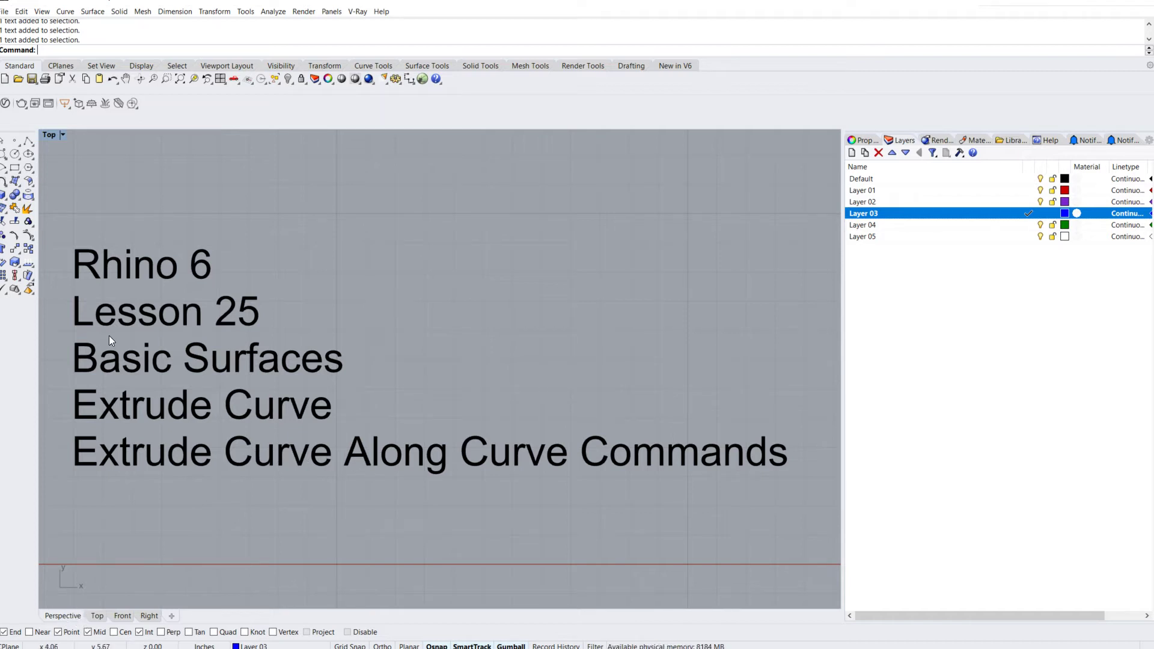
Maximize the Perspective view to fill the workspace and orbit around the curves
{"action": "double_click", "coordinate": [49, 135]}
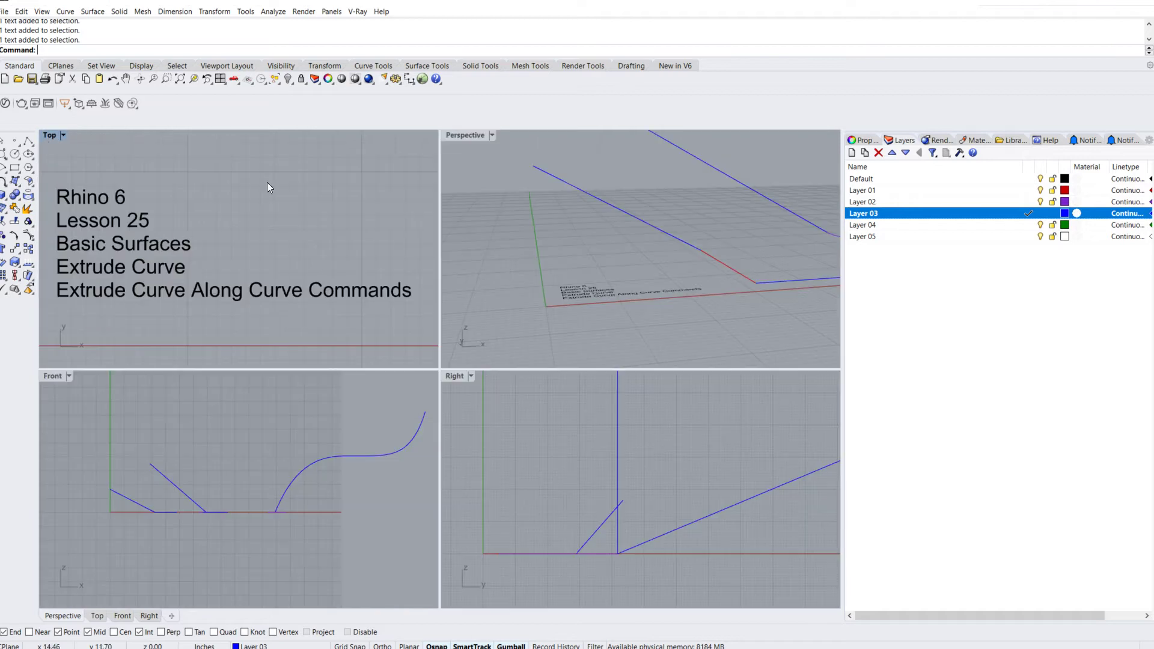
{"action": "double_click", "coordinate": [471, 136]}
{"action": "scroll", "coordinate": [467, 254], "scroll_direction": "down", "scroll_amount": 4}
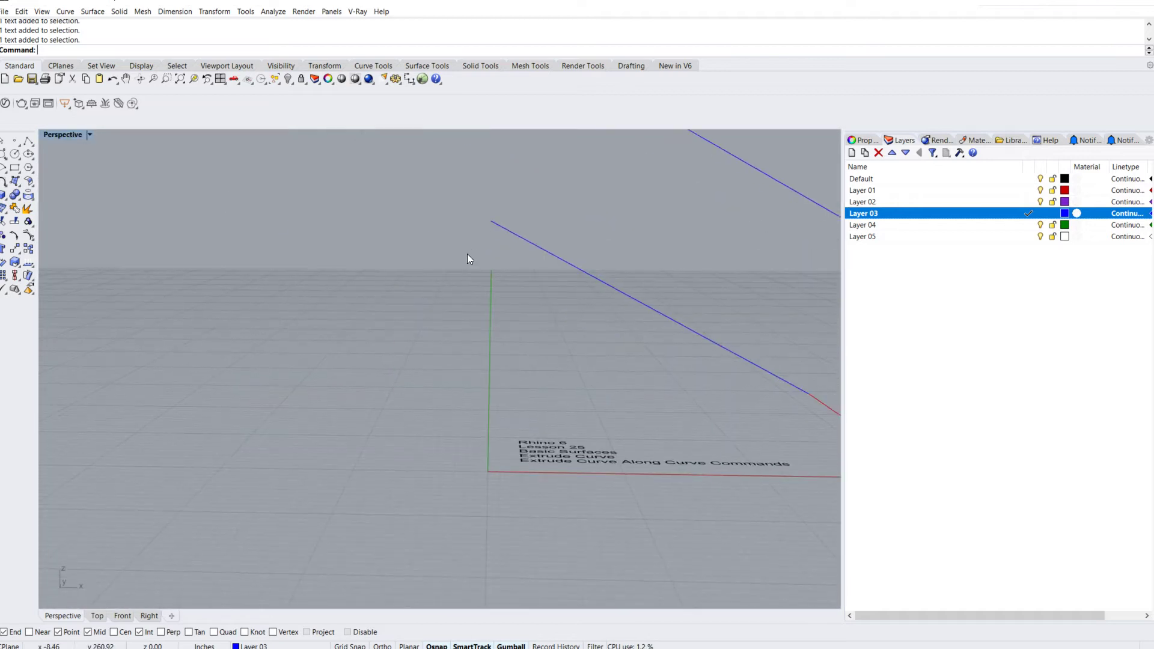
{"action": "right_click_drag", "start_coordinate": [338, 262], "coordinate": [214, 315]}
{"action": "right_click_drag", "start_coordinate": [458, 327], "coordinate": [214, 91]}
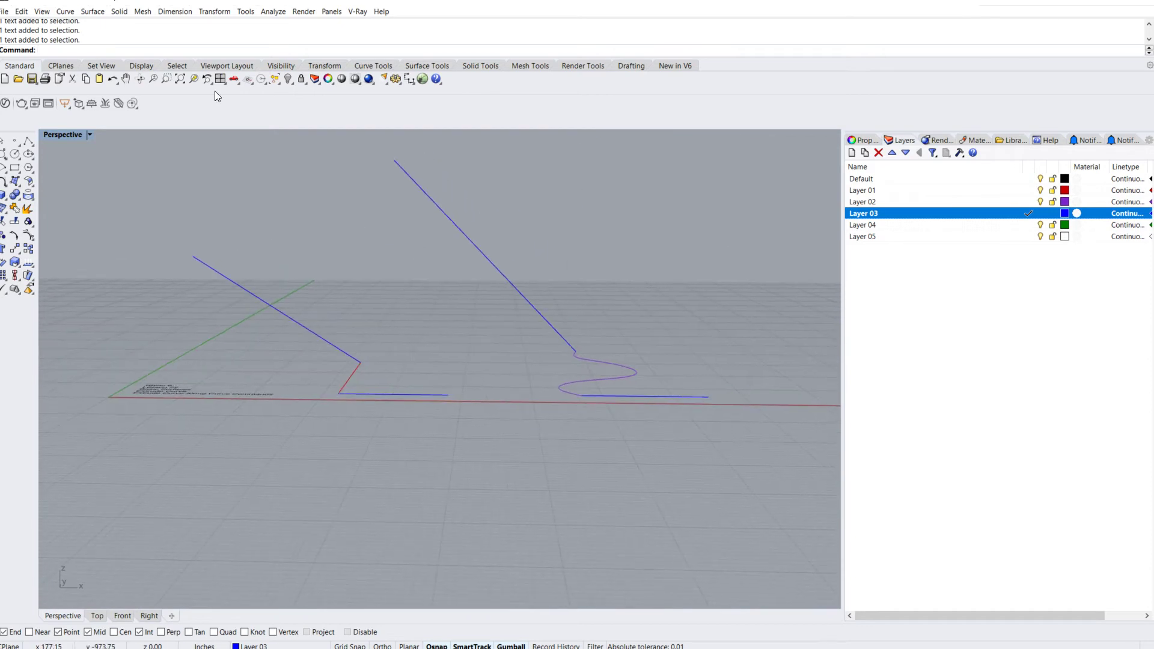
Zoom in on the curves and select the red corner segment and the purple squiggle
{"action": "left_click", "coordinate": [165, 79]}
{"action": "left_click_drag", "start_coordinate": [141, 251], "coordinate": [865, 451]}
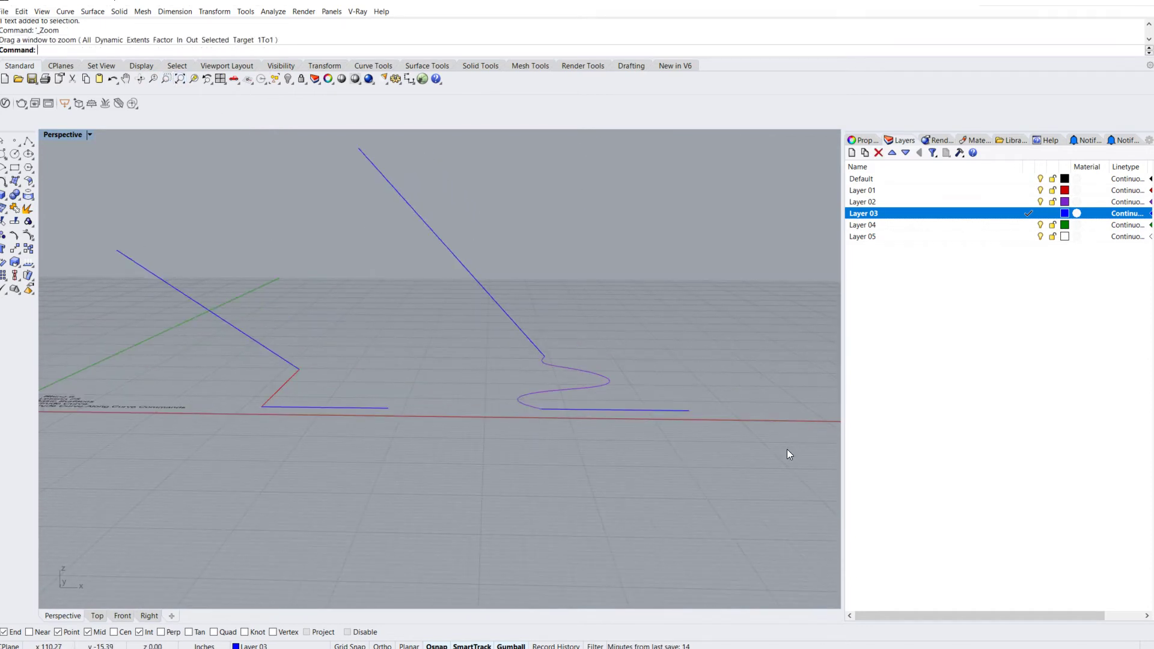
{"action": "right_click_drag", "start_coordinate": [788, 449], "coordinate": [301, 351]}
{"action": "scroll", "coordinate": [291, 364], "scroll_direction": "up", "scroll_amount": 3}
{"action": "left_click", "coordinate": [279, 380]}
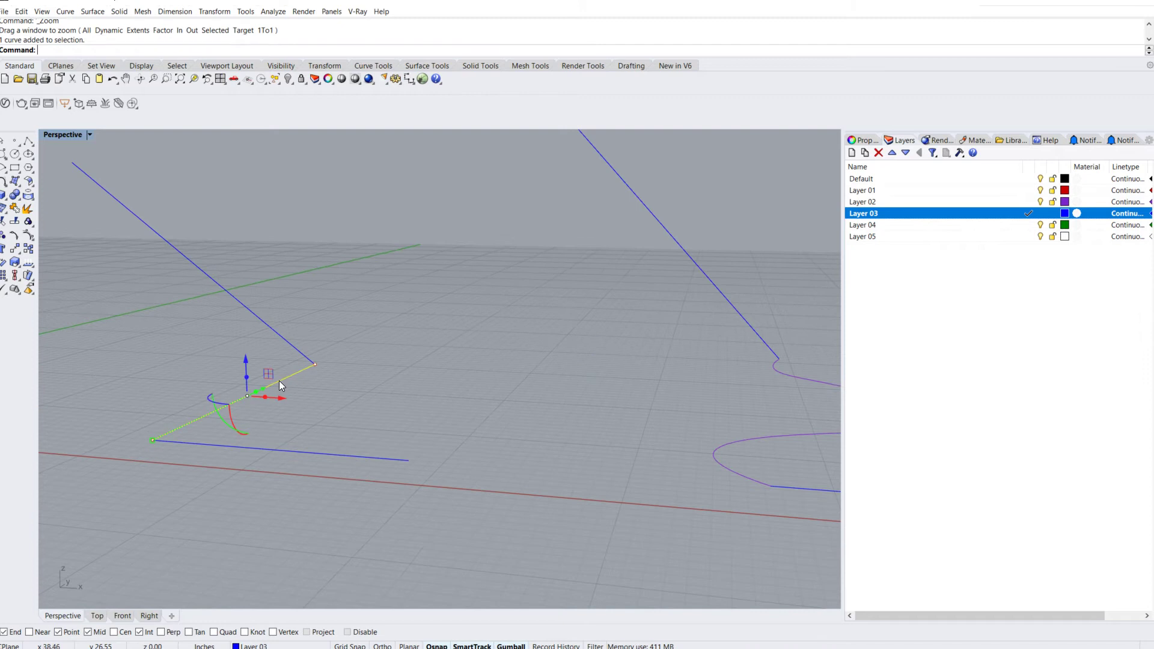
{"action": "scroll", "coordinate": [739, 414], "scroll_direction": "down", "scroll_amount": 3}
{"action": "left_click", "coordinate": [753, 420]}
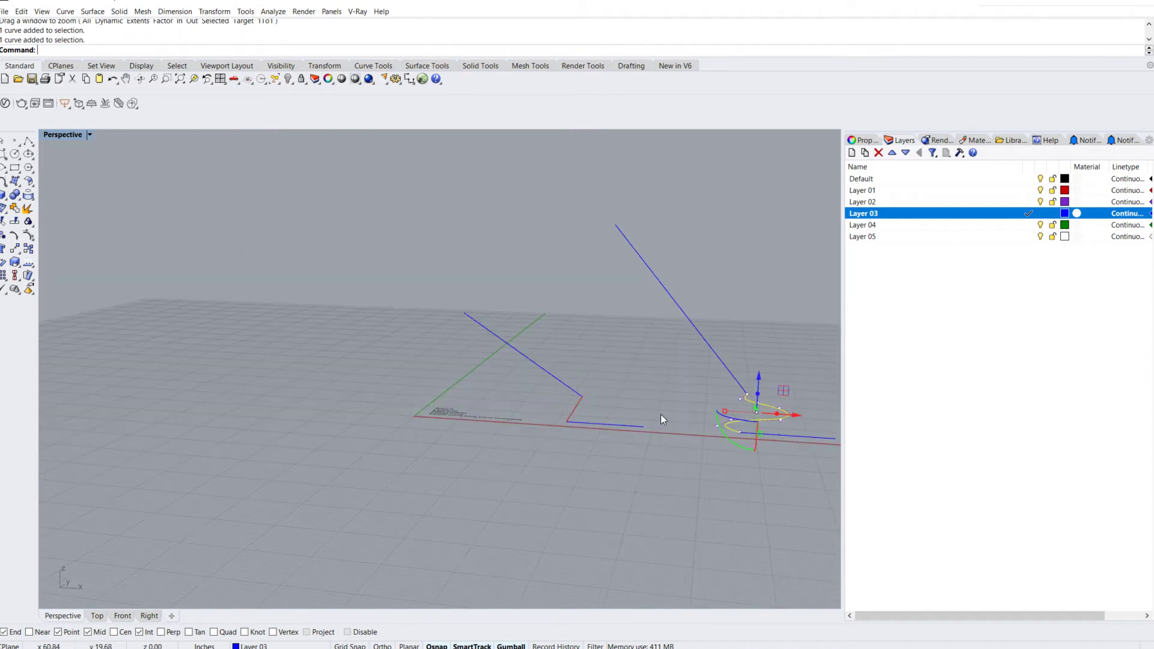
{"action": "right_click_drag", "start_coordinate": [661, 414], "coordinate": [609, 456]}
Inspect the tall arc curve on the right, then deselect it and reframe the view
{"action": "left_click", "coordinate": [607, 472]}
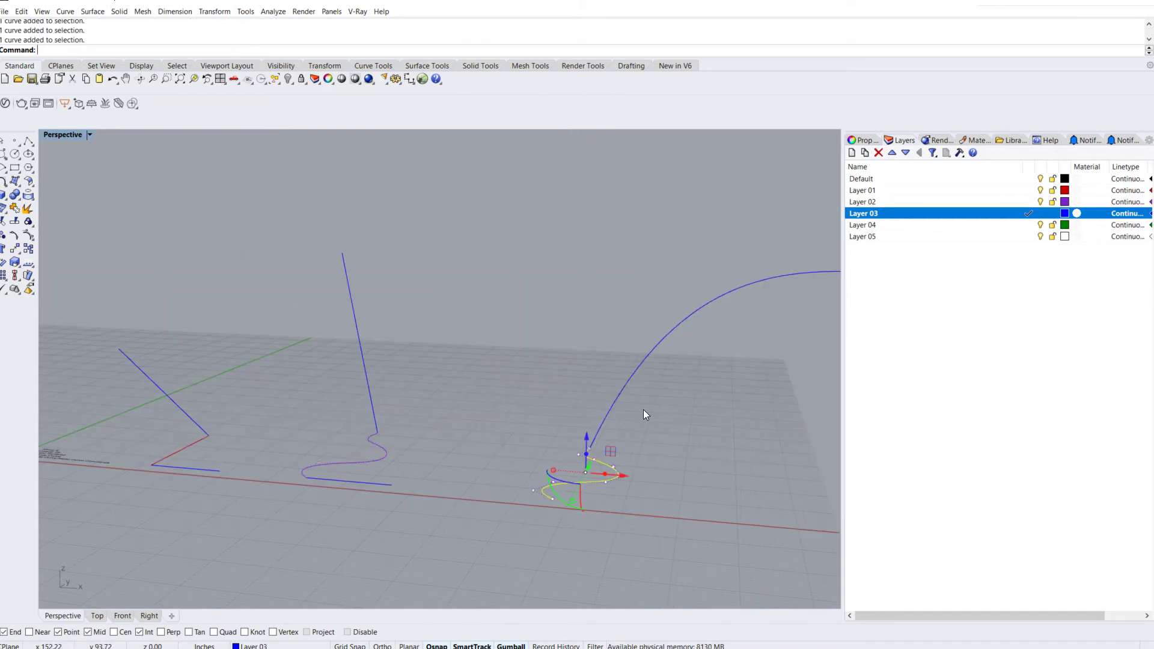
{"action": "left_click", "coordinate": [629, 386]}
{"action": "right_click_drag", "start_coordinate": [629, 383], "coordinate": [660, 434]}
{"action": "key", "text": "Escape"}
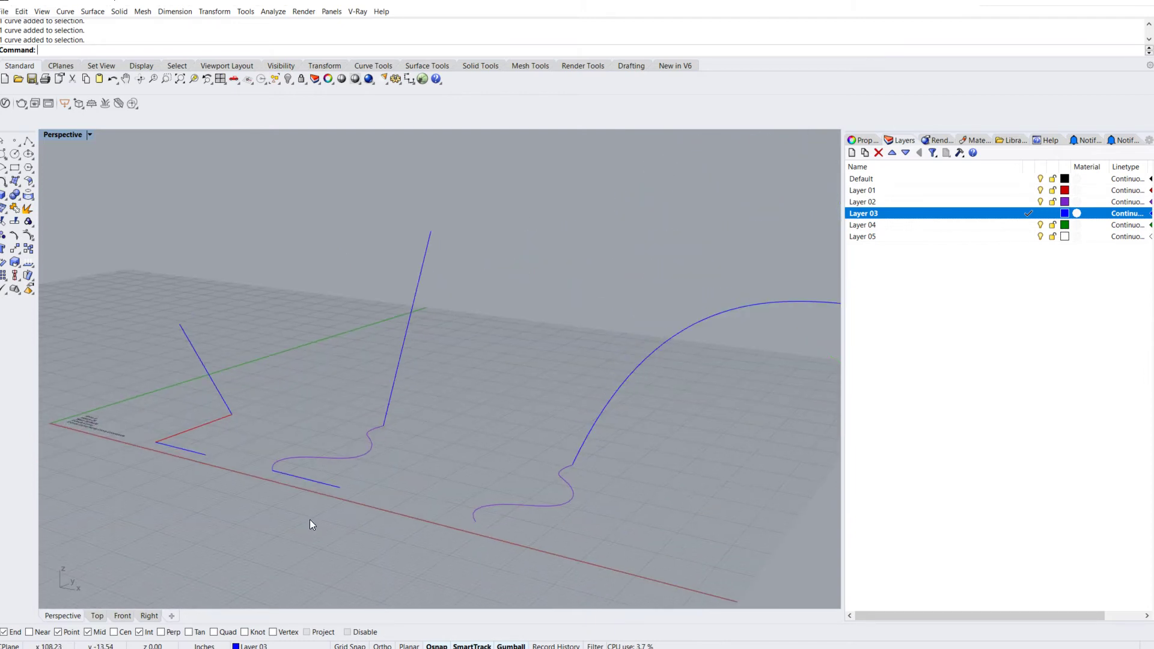
{"action": "right_click_drag", "start_coordinate": [207, 473], "coordinate": [457, 482], "text": "shift"}
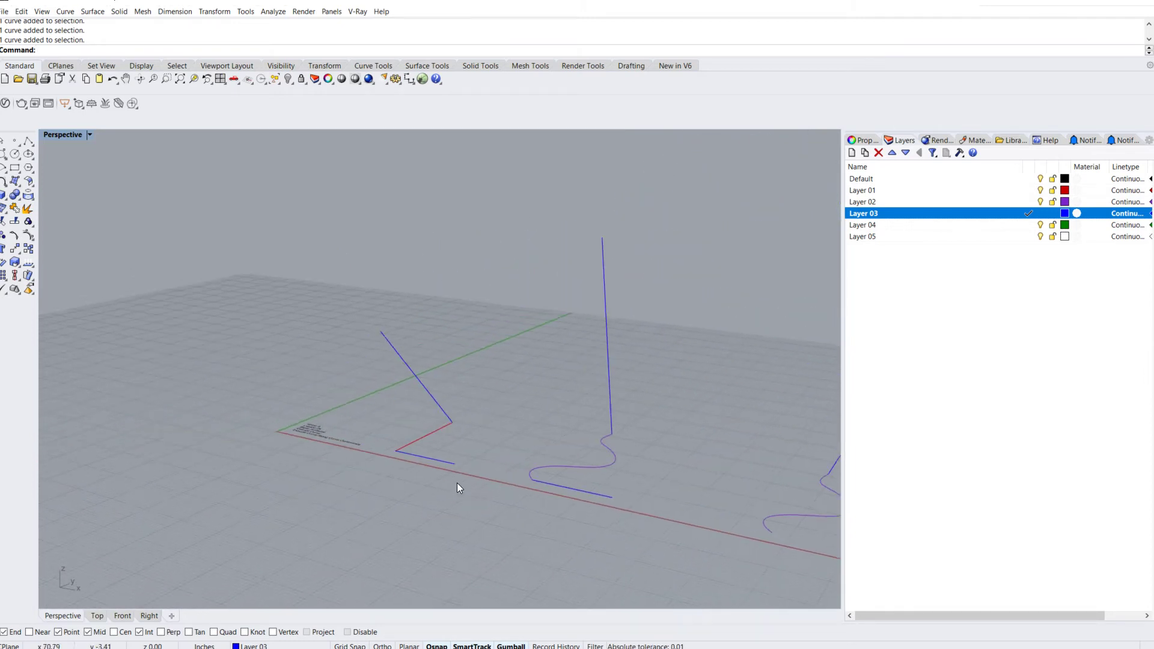
{"action": "scroll", "coordinate": [434, 437], "scroll_direction": "up", "scroll_amount": 2}
{"action": "right_click_drag", "start_coordinate": [434, 436], "coordinate": [485, 446]}
{"action": "scroll", "coordinate": [485, 446], "scroll_direction": "down", "scroll_amount": 2}
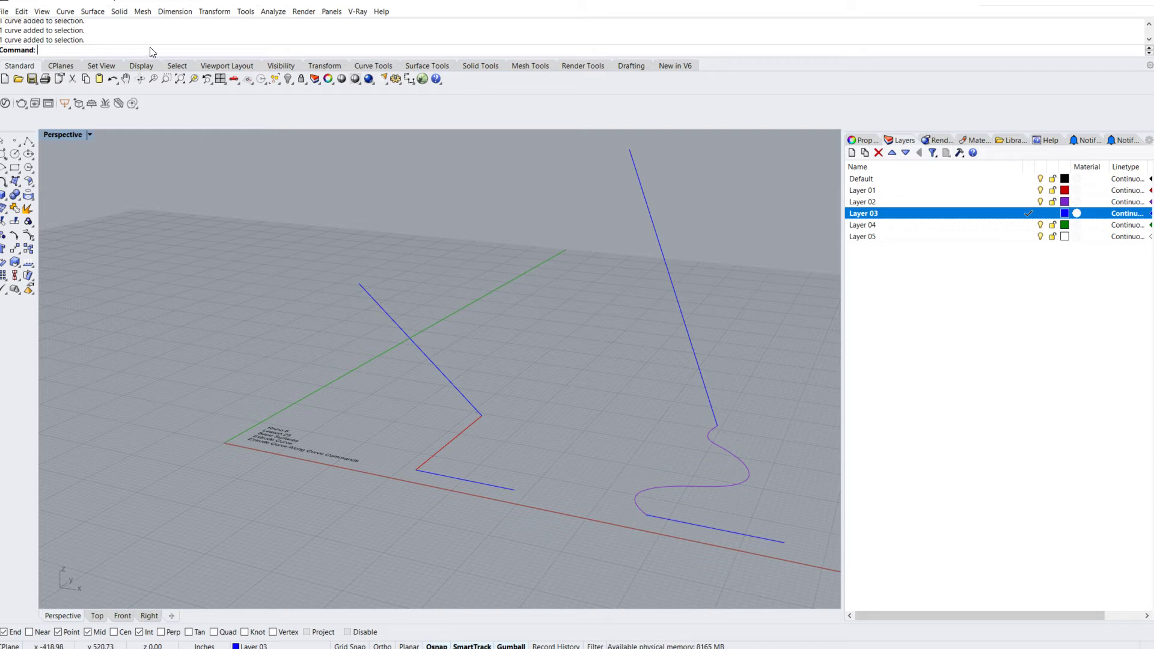
Browse the Extrude commands via 'Extru' and the Surface > Extrude Curve menu without running one
{"action": "type", "text": "ExtrudeCrv"}
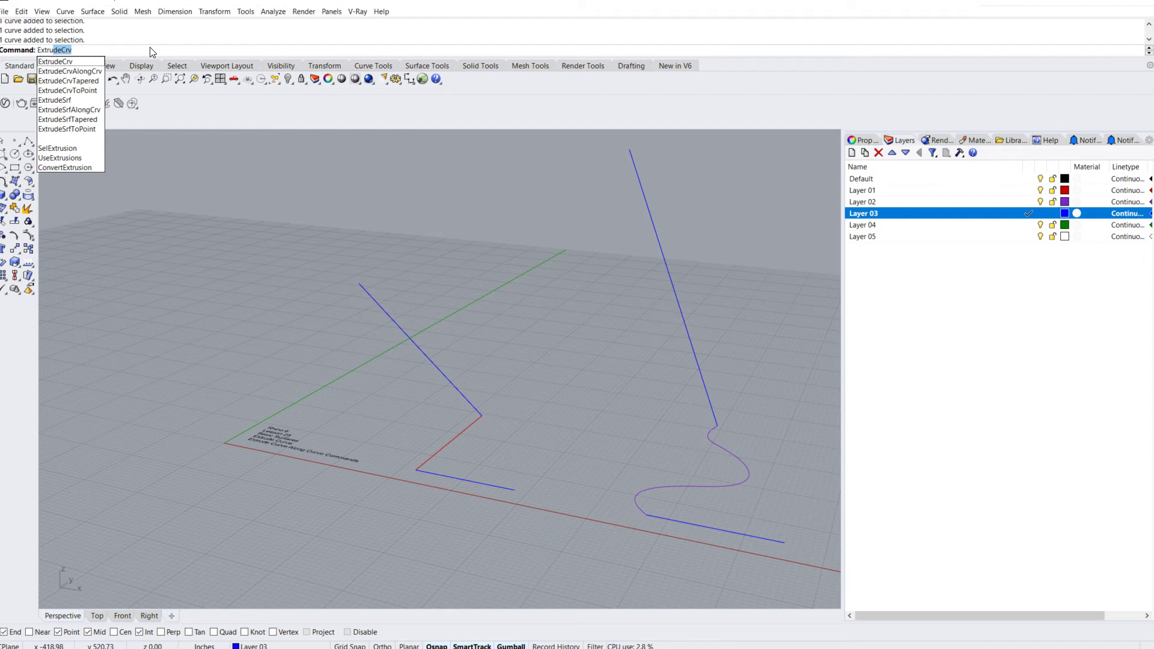
{"action": "left_click", "coordinate": [155, 243]}
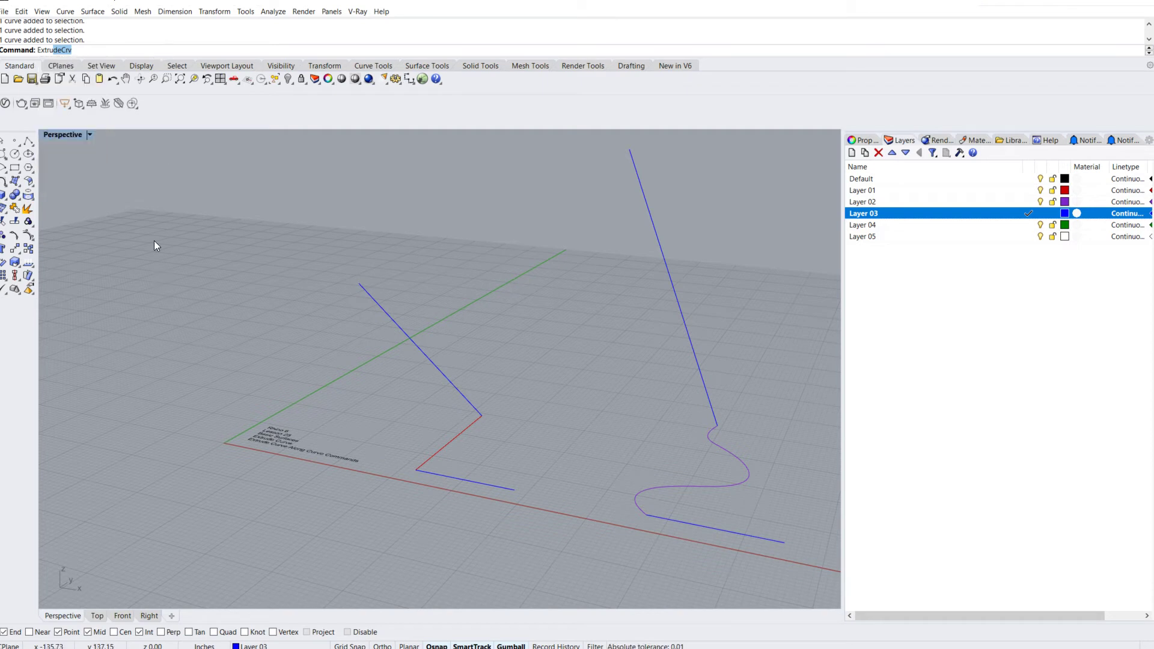
{"action": "left_click", "coordinate": [93, 11]}
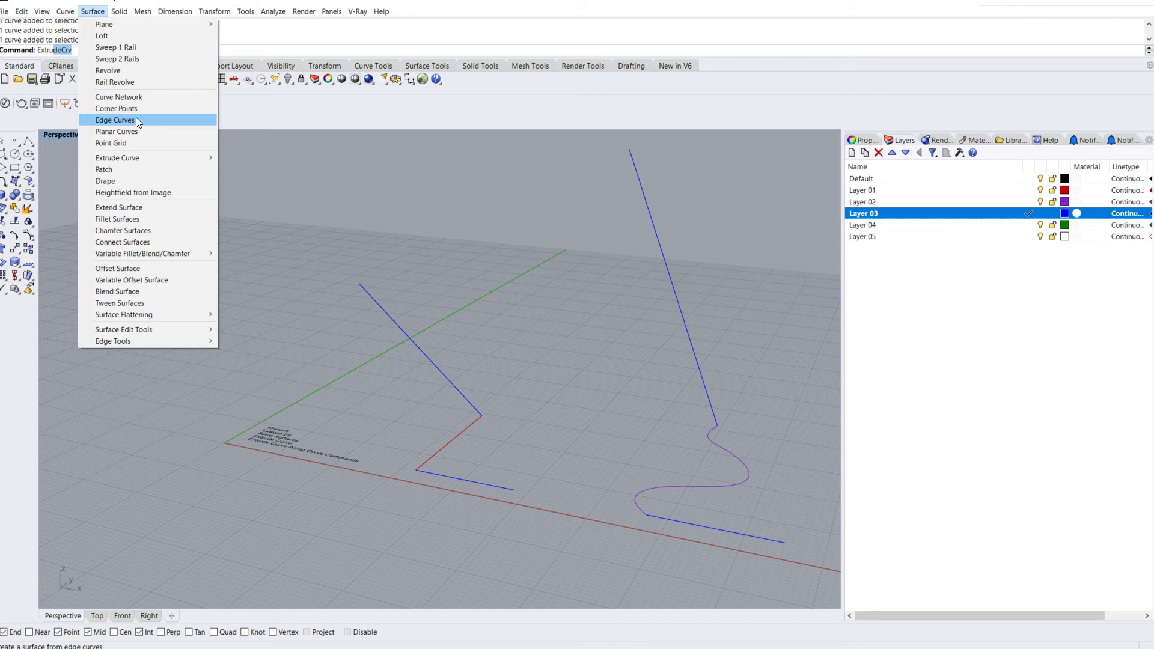
{"action": "mouse_move", "coordinate": [139, 157]}
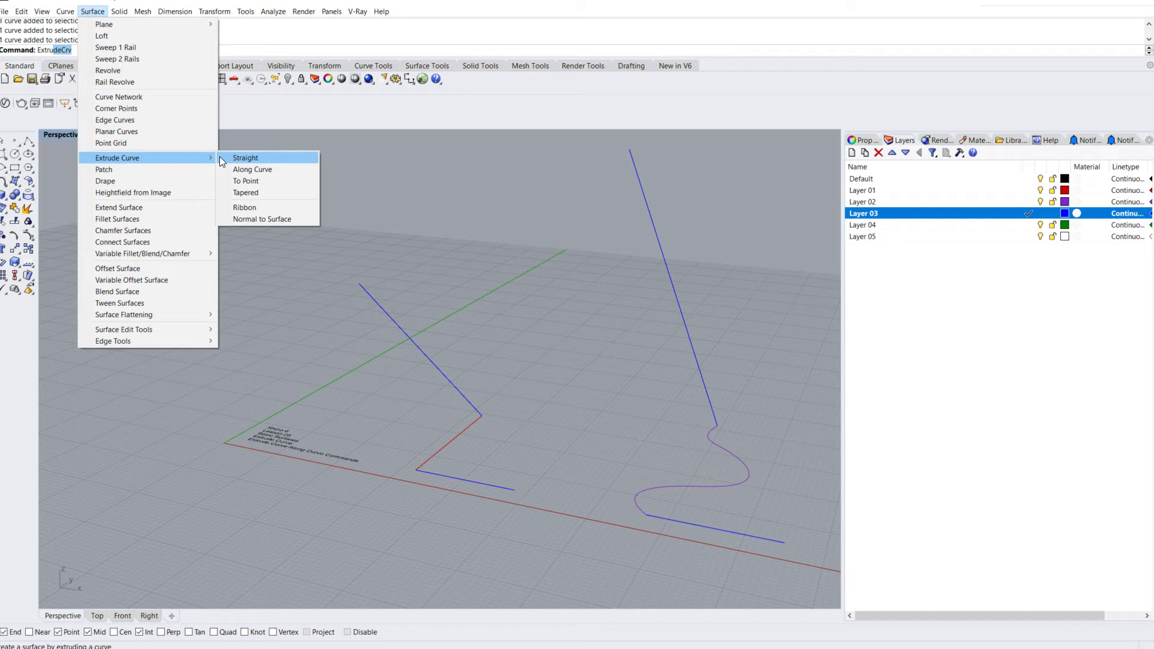
{"action": "left_click", "coordinate": [276, 291]}
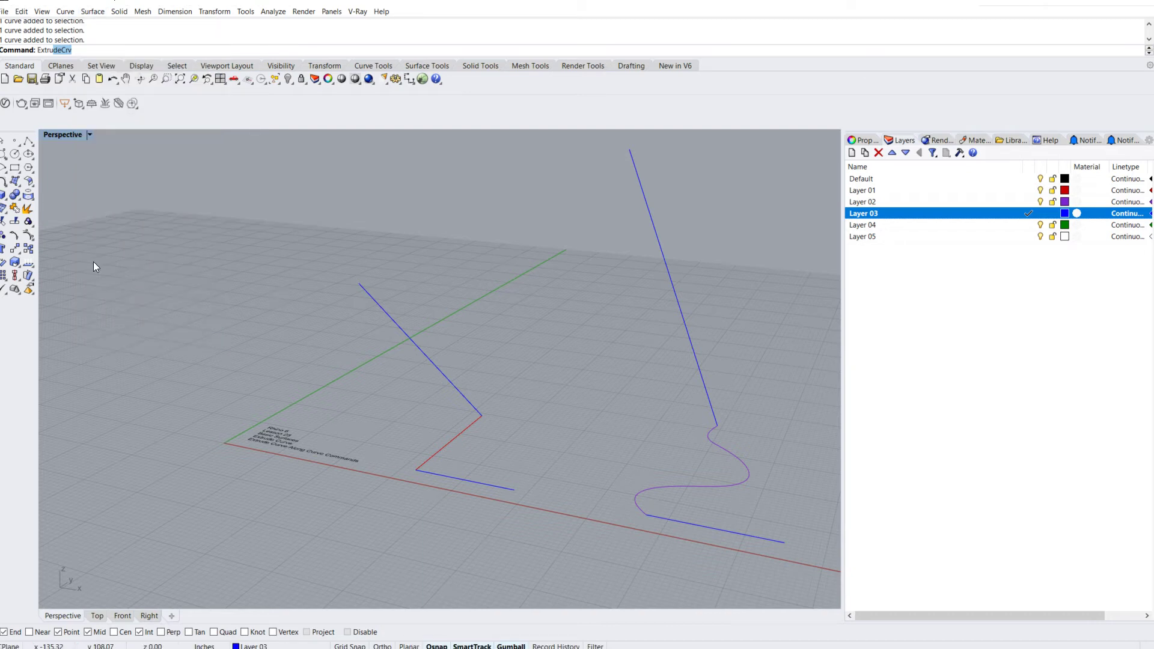
Tear off the Solid creation tools as a floating panel and expand its Extrude Curve variants
{"action": "left_click", "coordinate": [7, 202]}
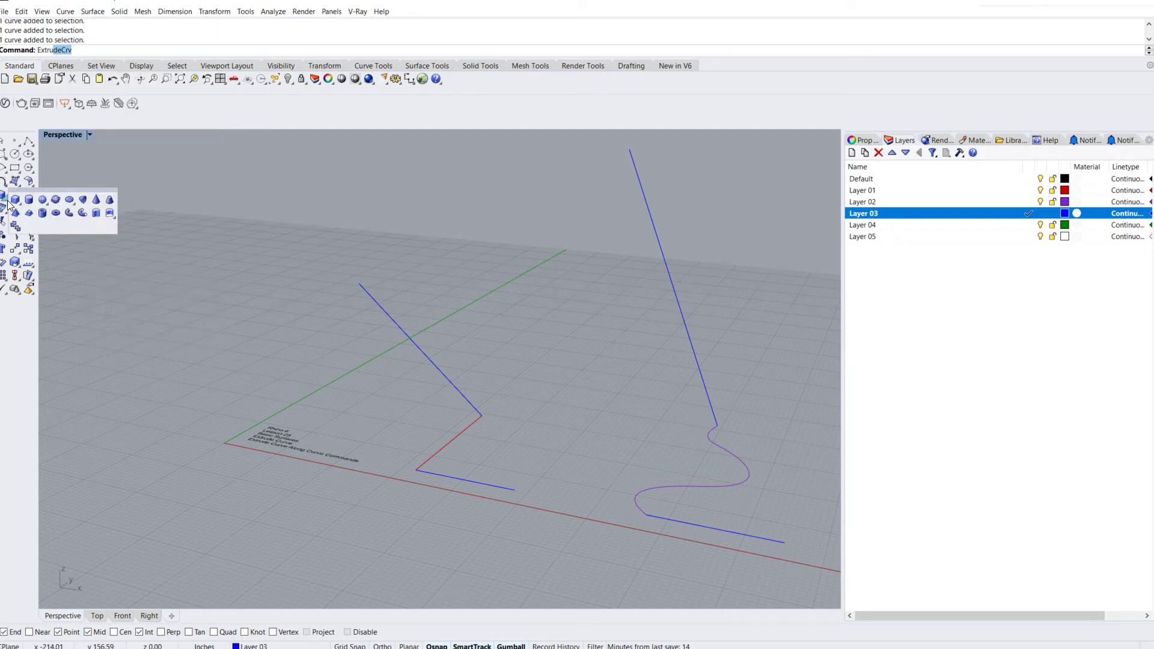
{"action": "left_click_drag", "start_coordinate": [46, 191], "coordinate": [149, 189]}
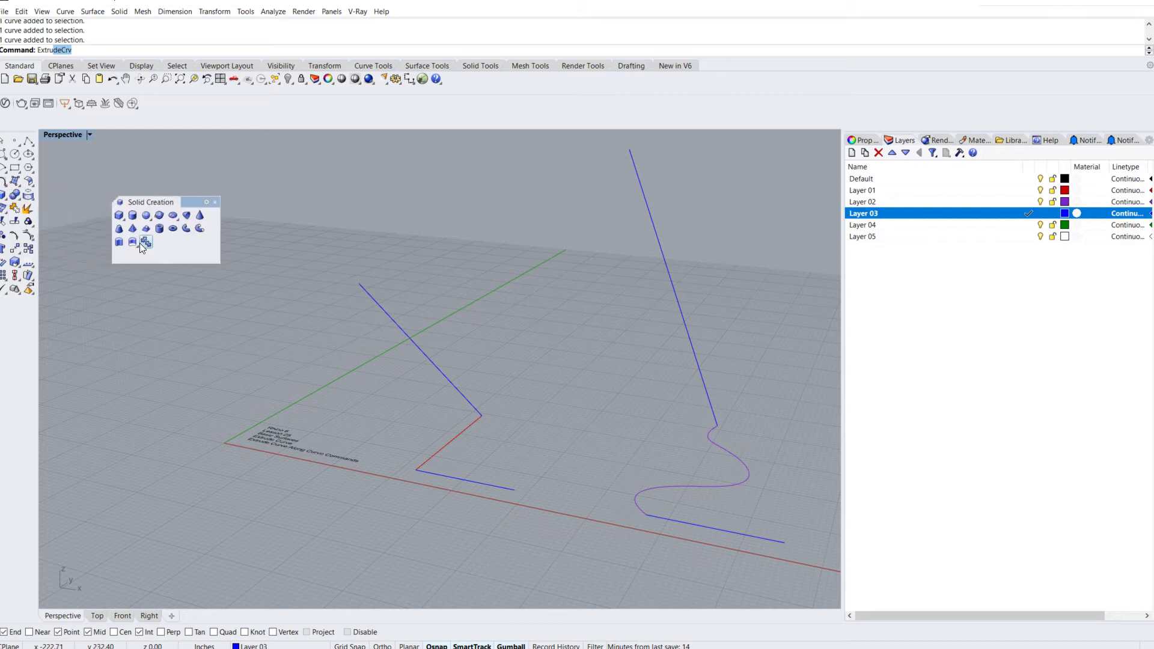
{"action": "left_click", "coordinate": [138, 245]}
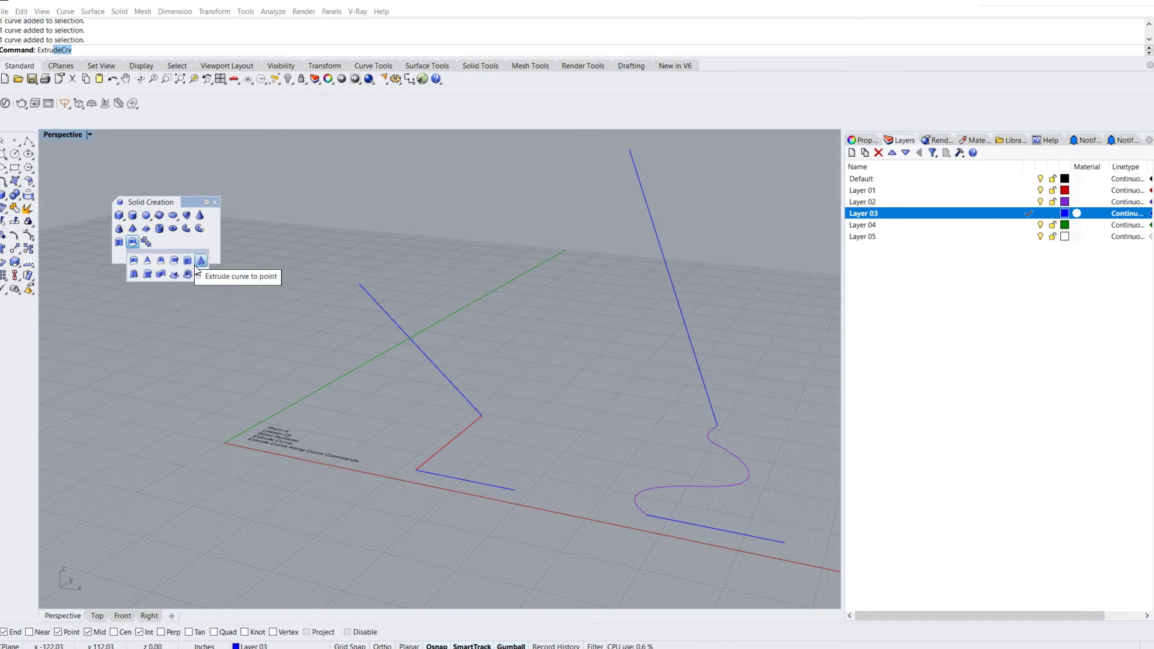
Close the floating panel and start ExtrudeCrv on the red corner line
{"action": "left_click", "coordinate": [216, 202]}
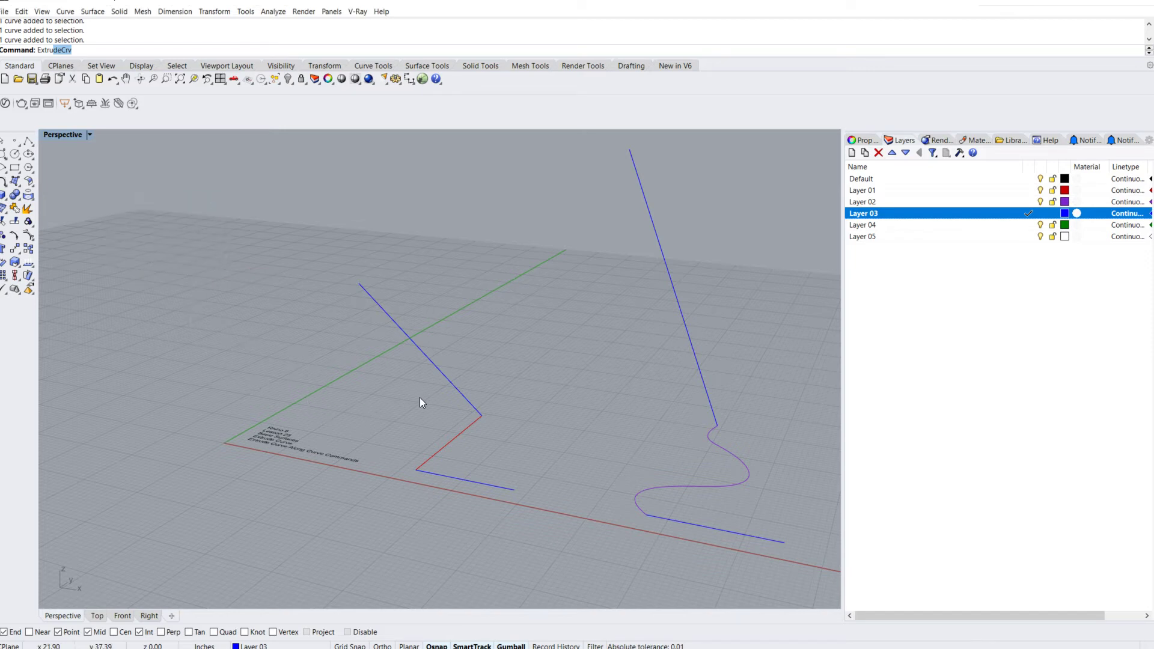
{"action": "scroll", "coordinate": [169, 413], "scroll_direction": "up", "scroll_amount": 2}
{"action": "scroll", "coordinate": [228, 458], "scroll_direction": "up", "scroll_amount": 2}
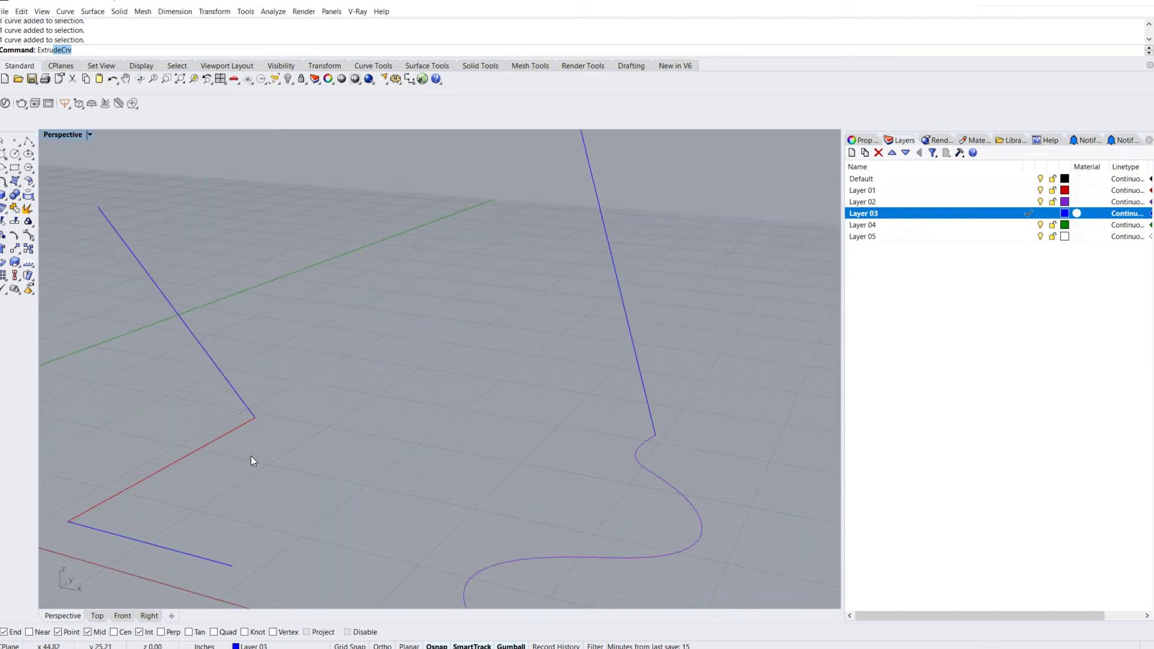
{"action": "right_click_drag", "start_coordinate": [250, 455], "coordinate": [395, 381], "text": "shift"}
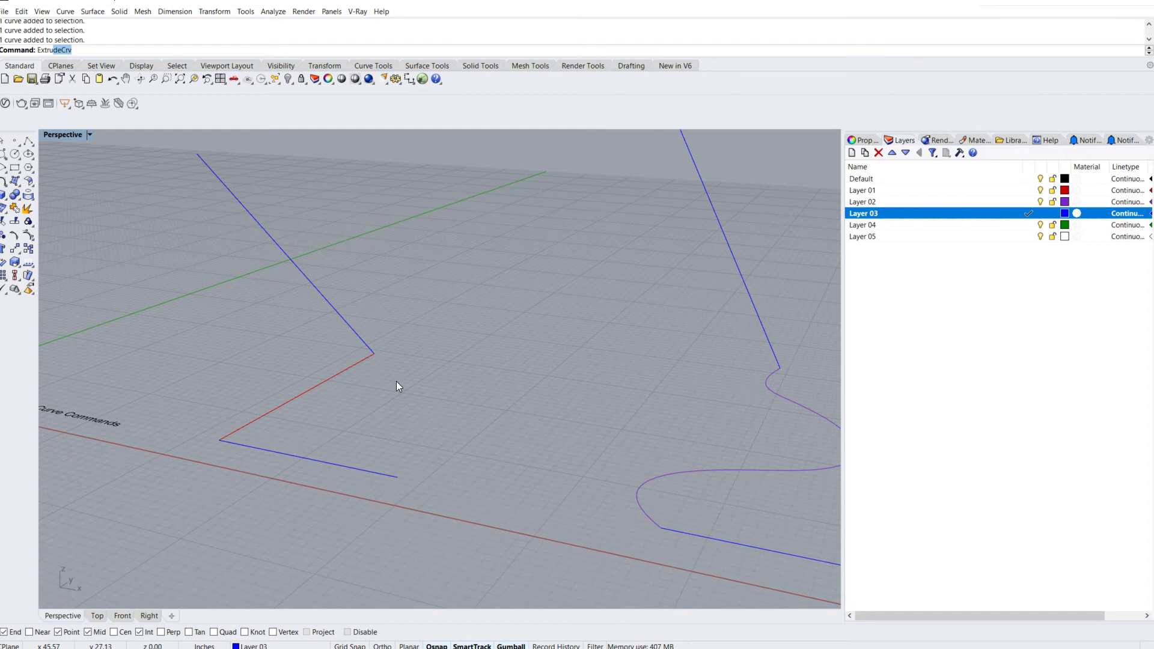
{"action": "type", "text": "extr"}
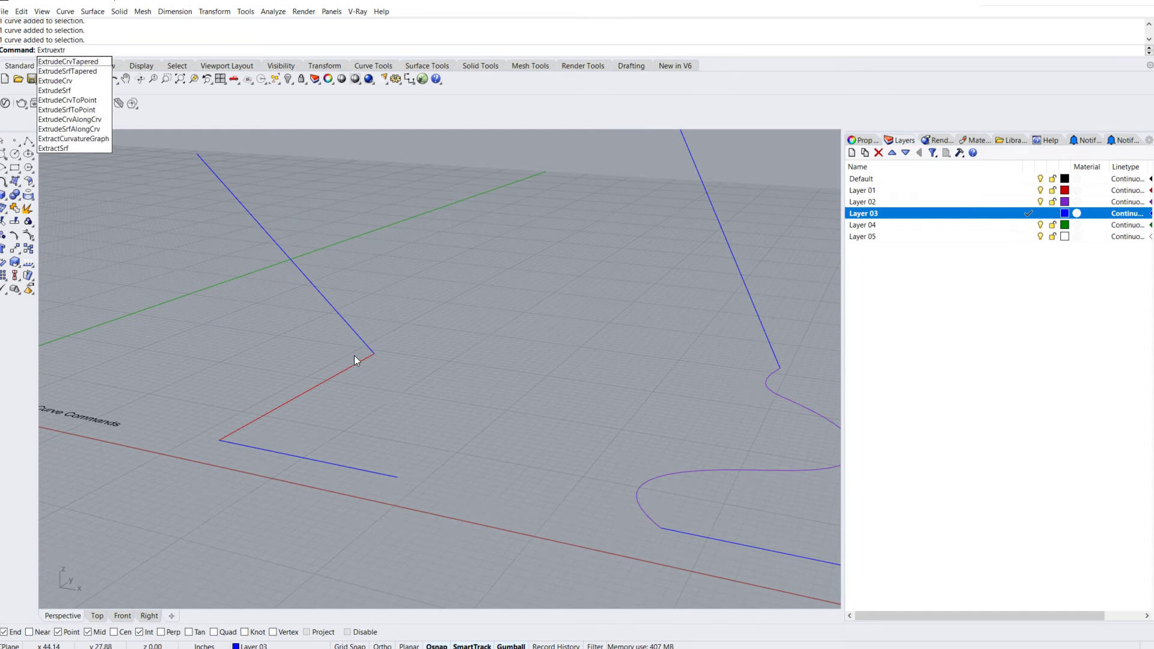
{"action": "left_click", "coordinate": [67, 82]}
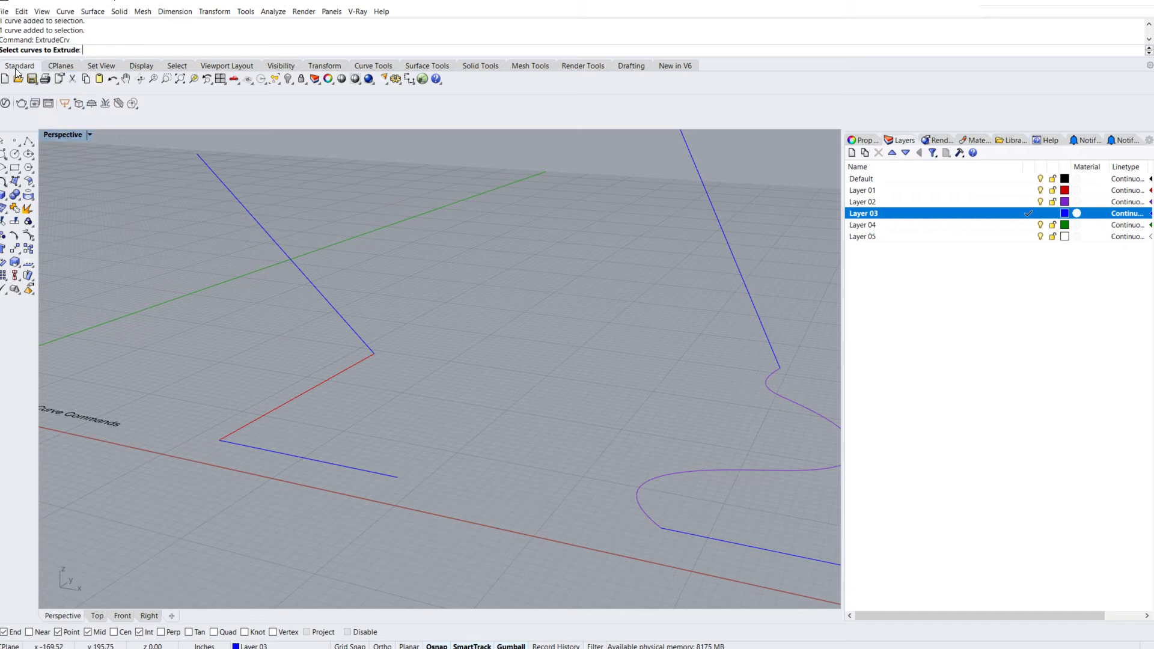
{"action": "left_click", "coordinate": [338, 374]}
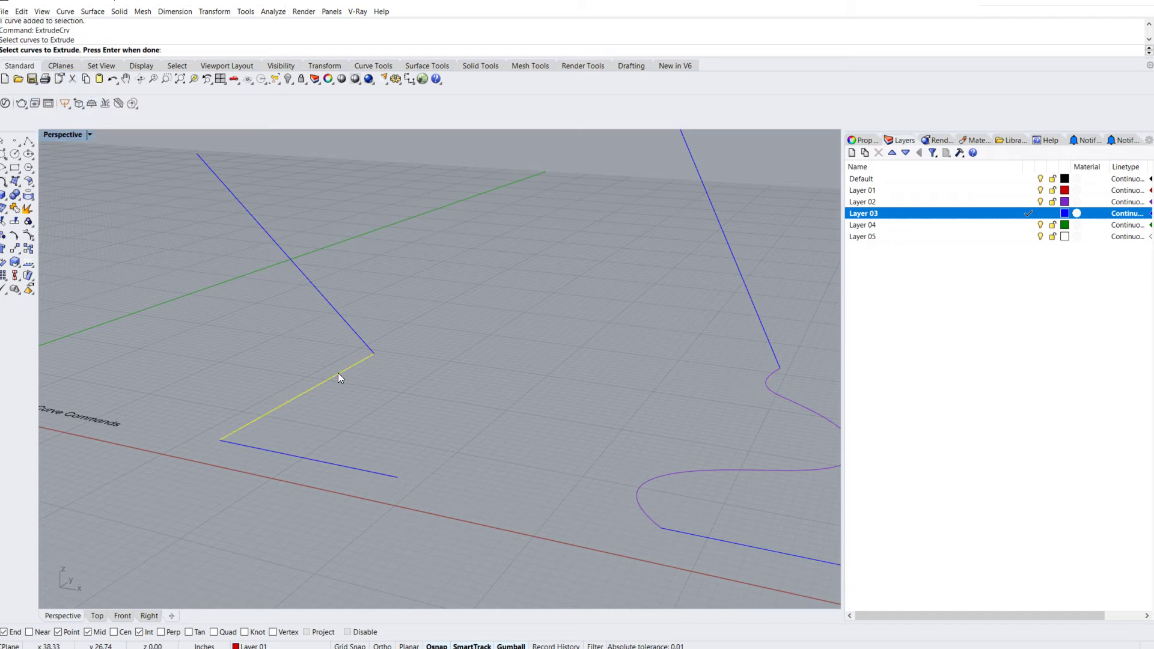
{"action": "key", "text": "Return"}
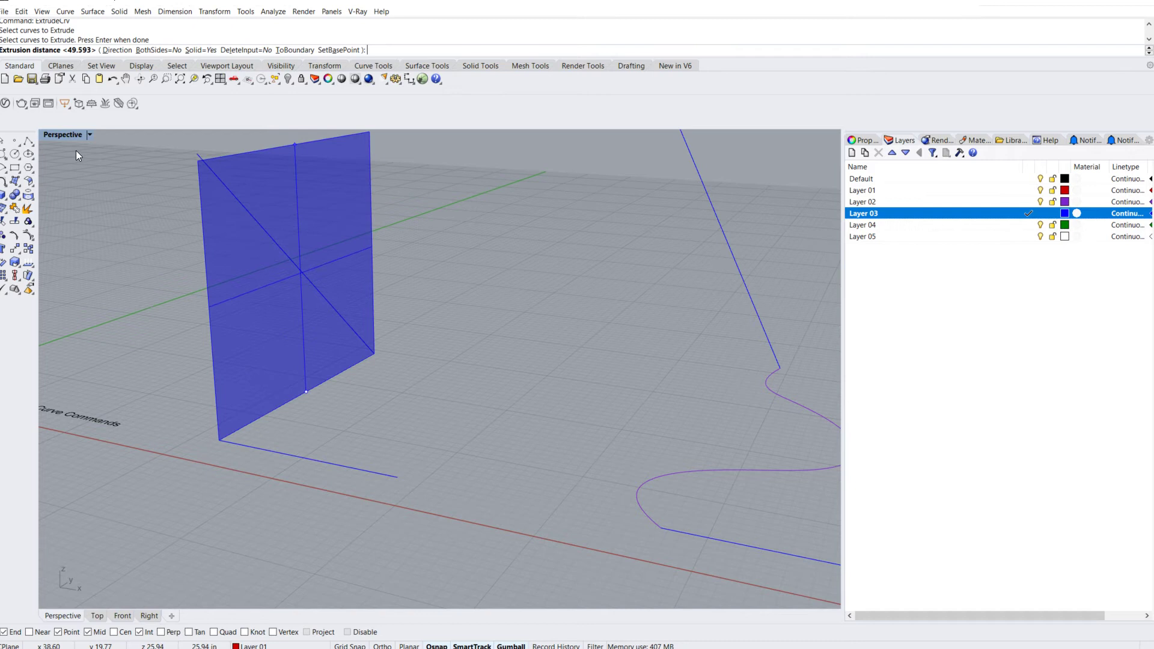
Switch the Perspective view to Ghosted display mode, briefly trying Wireframe first
{"action": "left_click", "coordinate": [89, 134]}
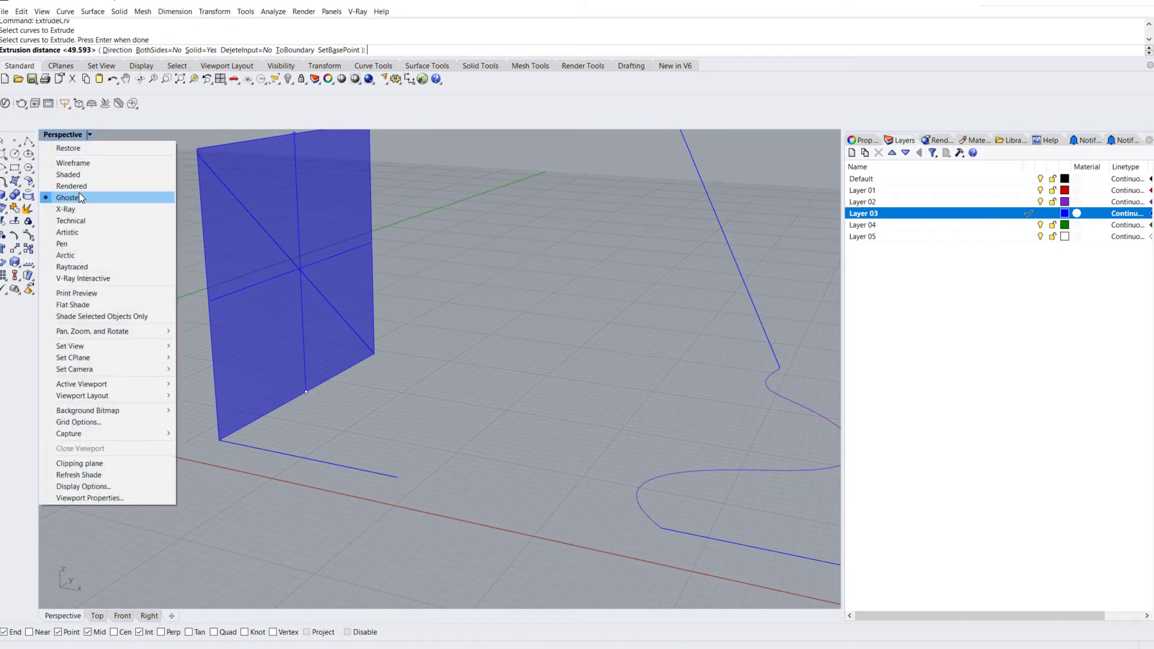
{"action": "left_click", "coordinate": [75, 162]}
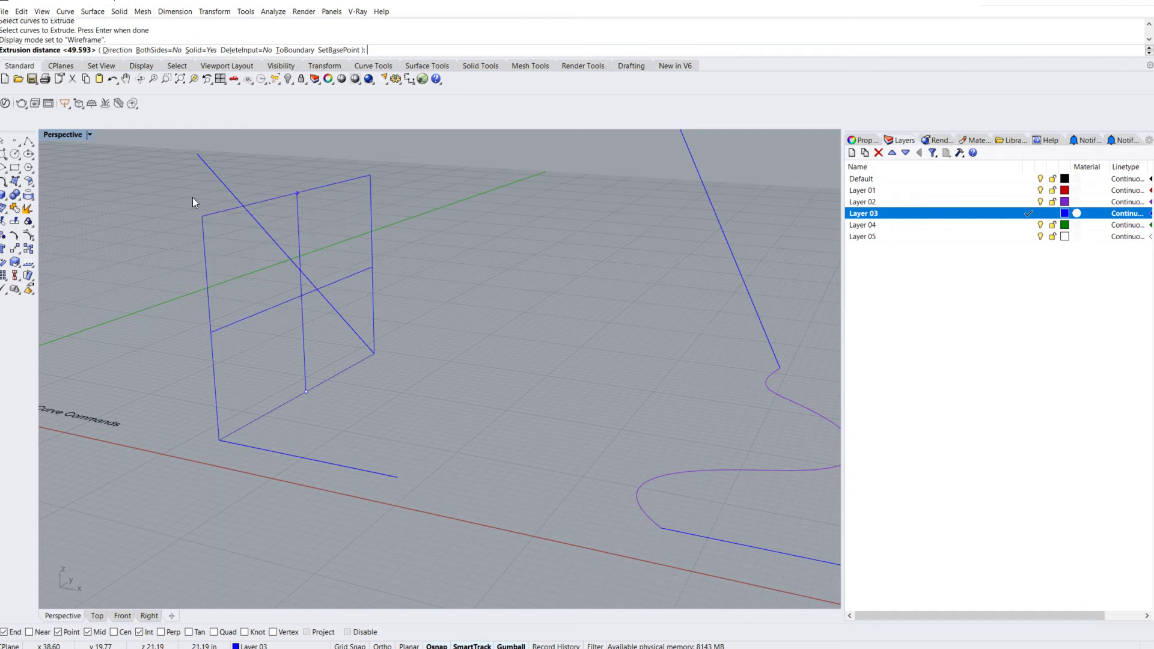
{"action": "left_click", "coordinate": [89, 135]}
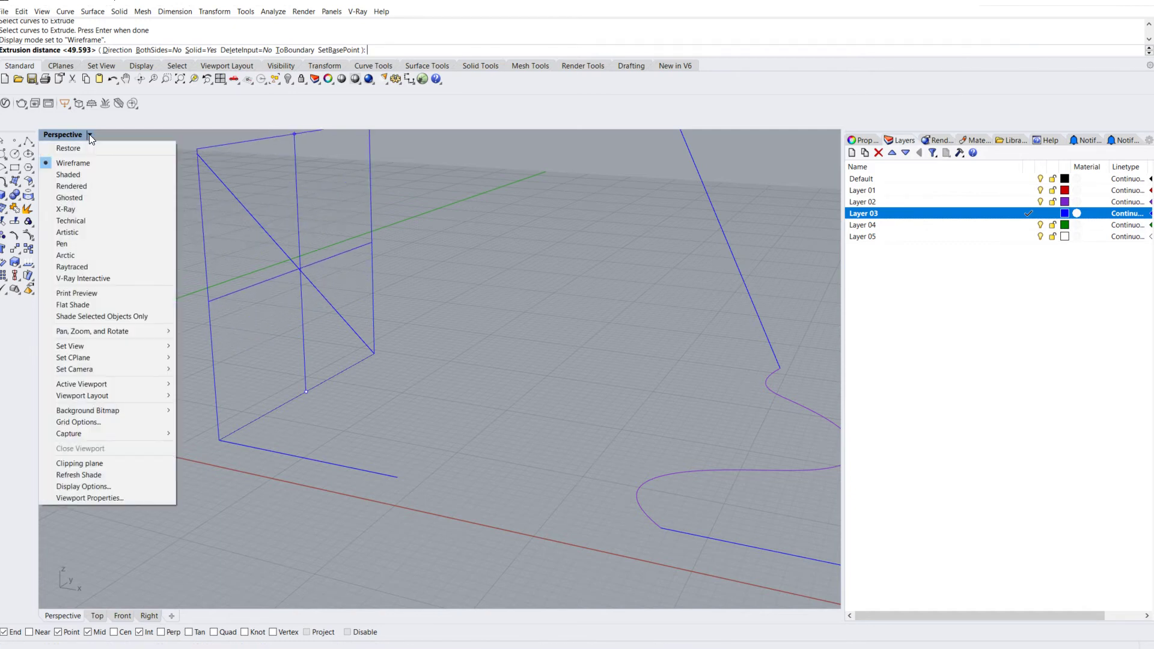
{"action": "left_click", "coordinate": [69, 198]}
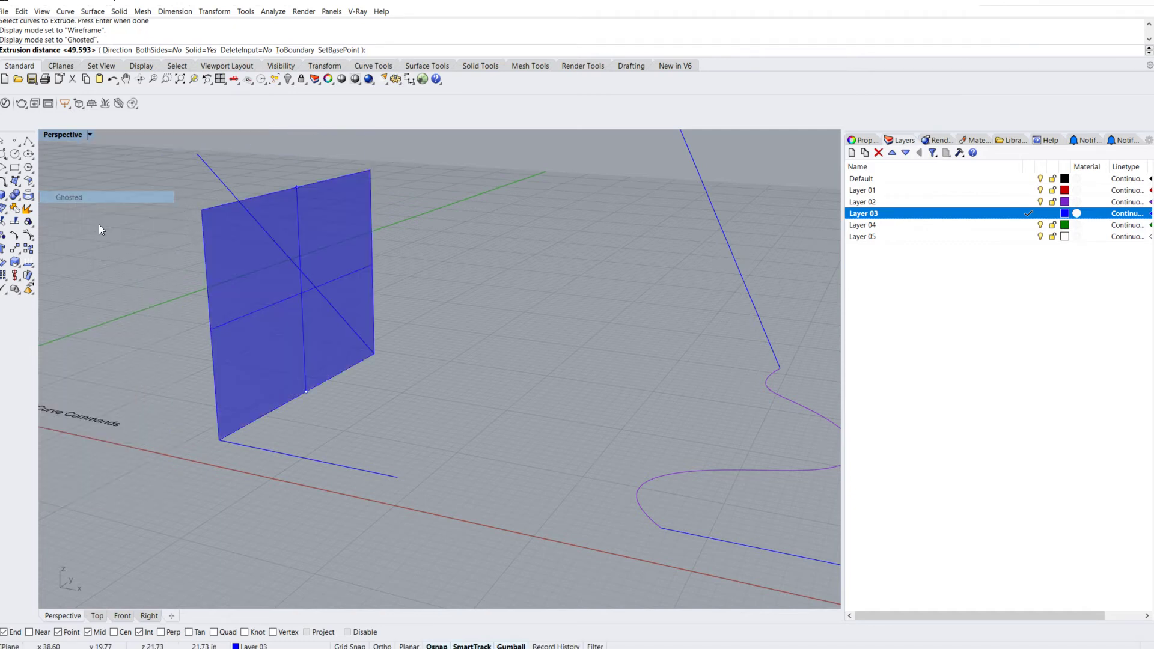
Set the height to finish the flat extruded surface, then orbit around the scene
{"action": "left_click", "coordinate": [334, 211]}
{"action": "scroll", "coordinate": [380, 368], "scroll_direction": "down", "scroll_amount": 5}
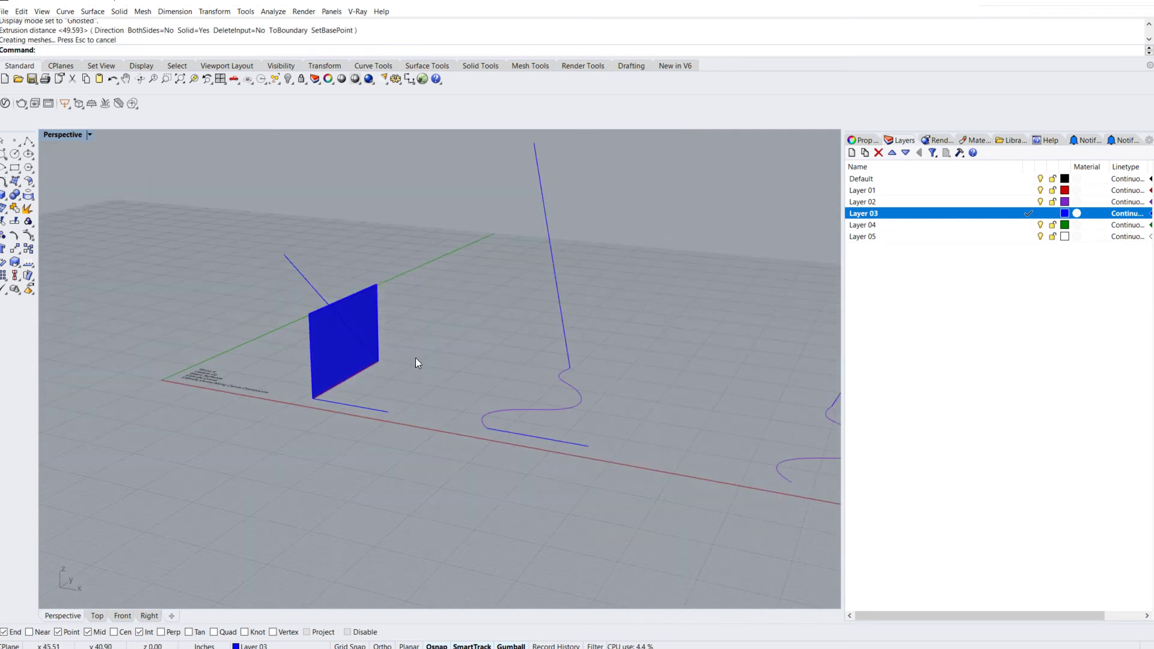
{"action": "right_click_drag", "start_coordinate": [416, 359], "coordinate": [333, 410]}
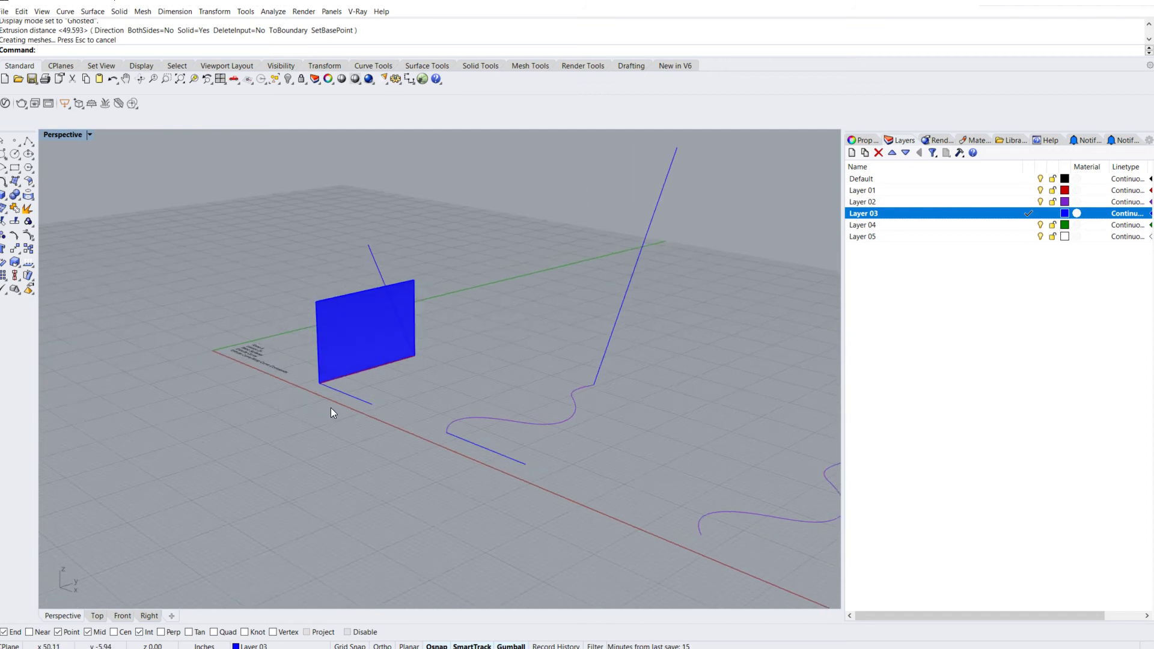
{"action": "right_click_drag", "start_coordinate": [419, 403], "coordinate": [445, 395]}
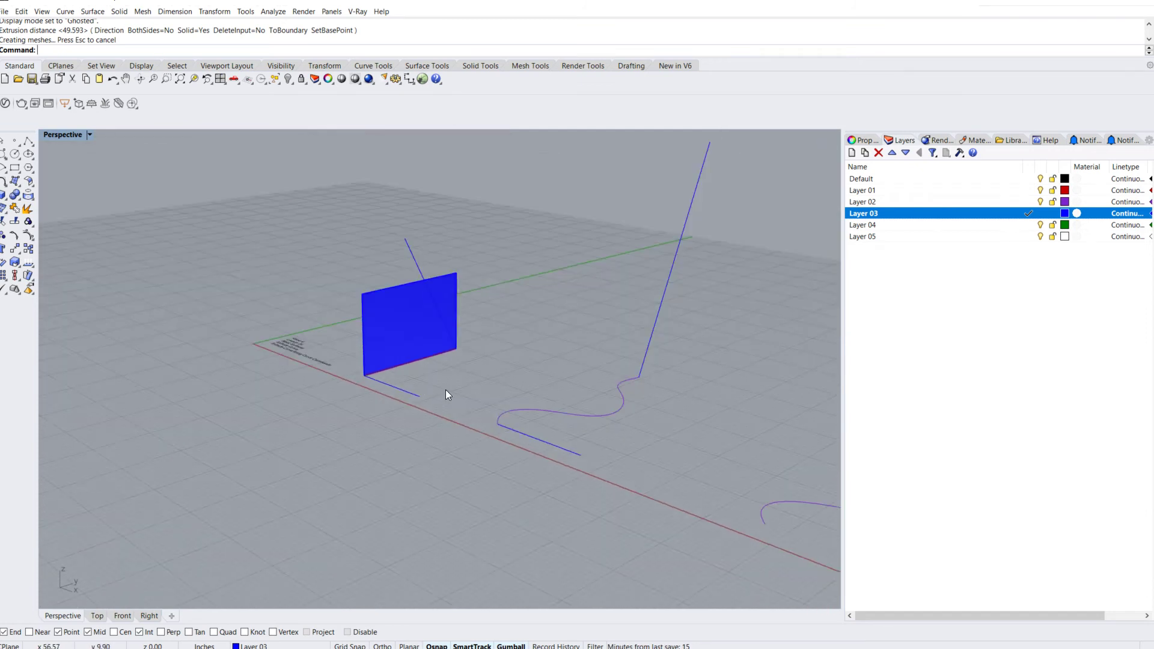
Extrude the wavy purple curve straight up into a tall wall and select it
{"action": "left_click", "coordinate": [606, 417]}
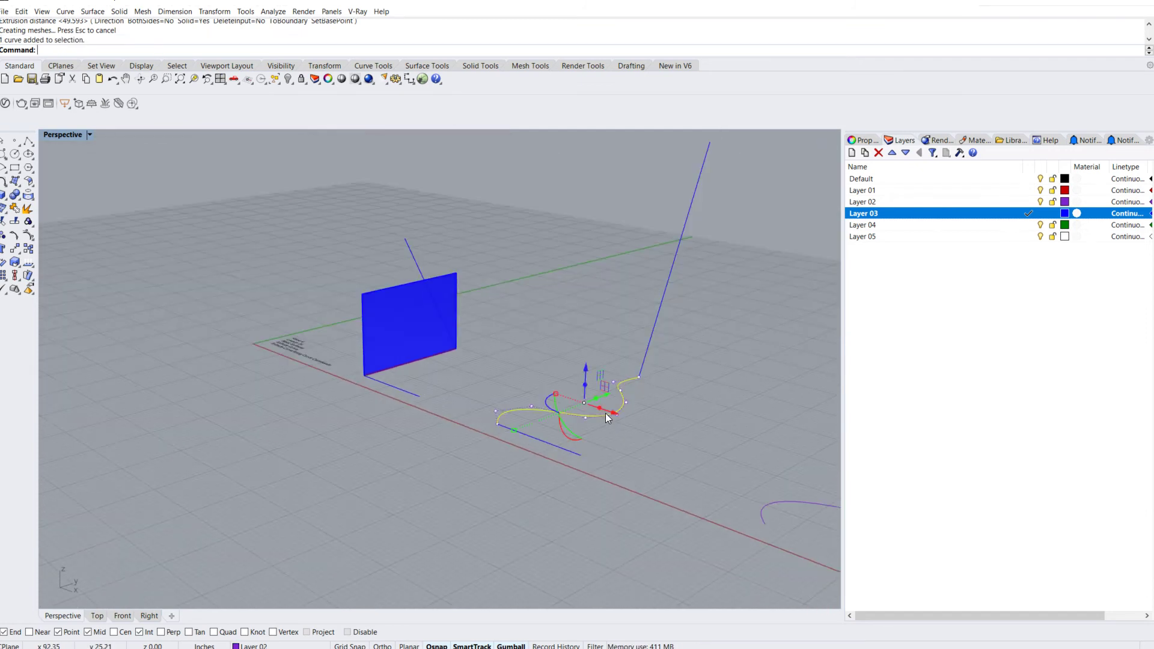
{"action": "type", "text": "ExtrudeCrv"}
{"action": "key", "text": "Return"}
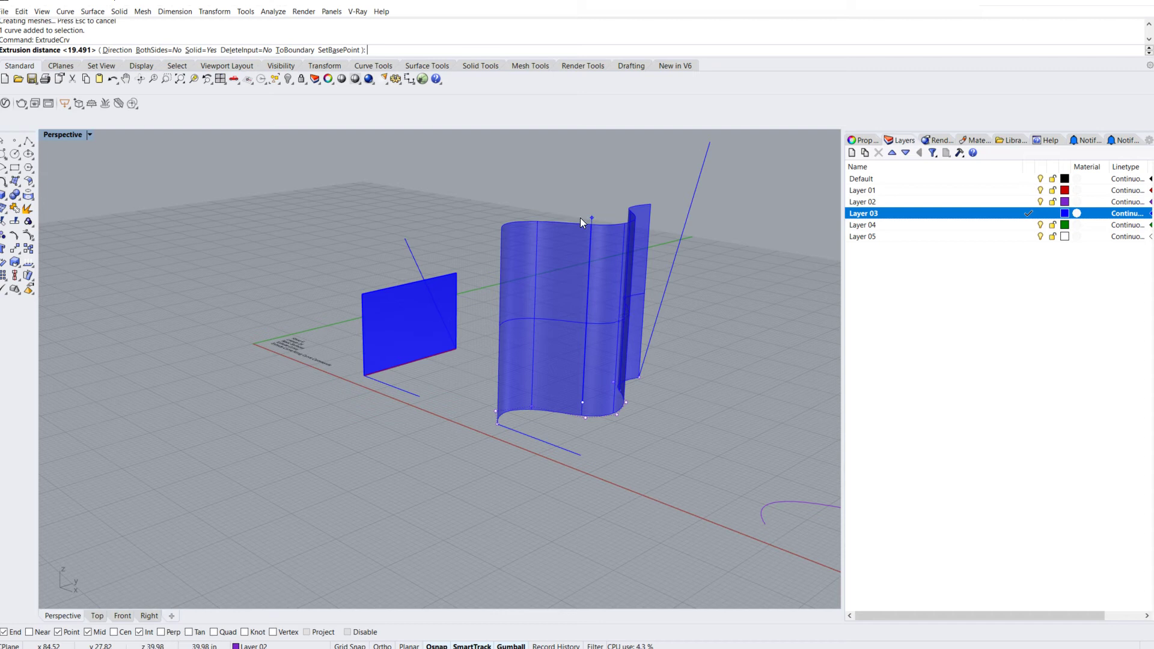
{"action": "left_click", "coordinate": [580, 218]}
{"action": "left_click", "coordinate": [582, 280]}
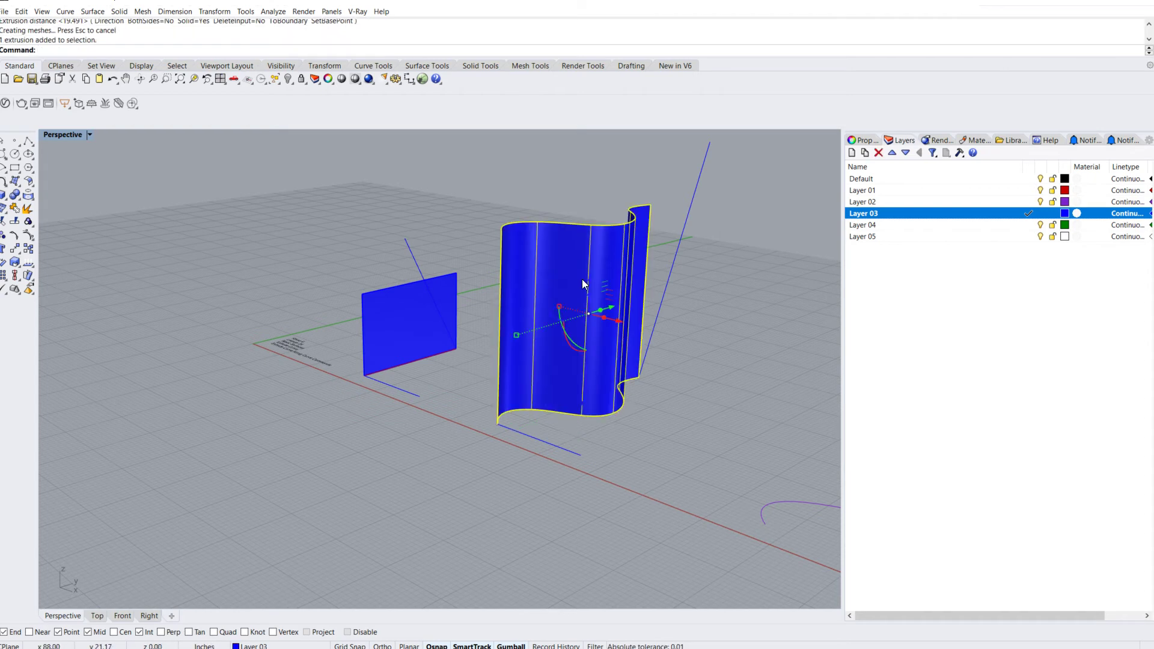
Delete the curved and flat surfaces and restore the four-view layout
{"action": "key", "text": "Delete"}
{"action": "left_click", "coordinate": [427, 313]}
{"action": "key", "text": "Delete"}
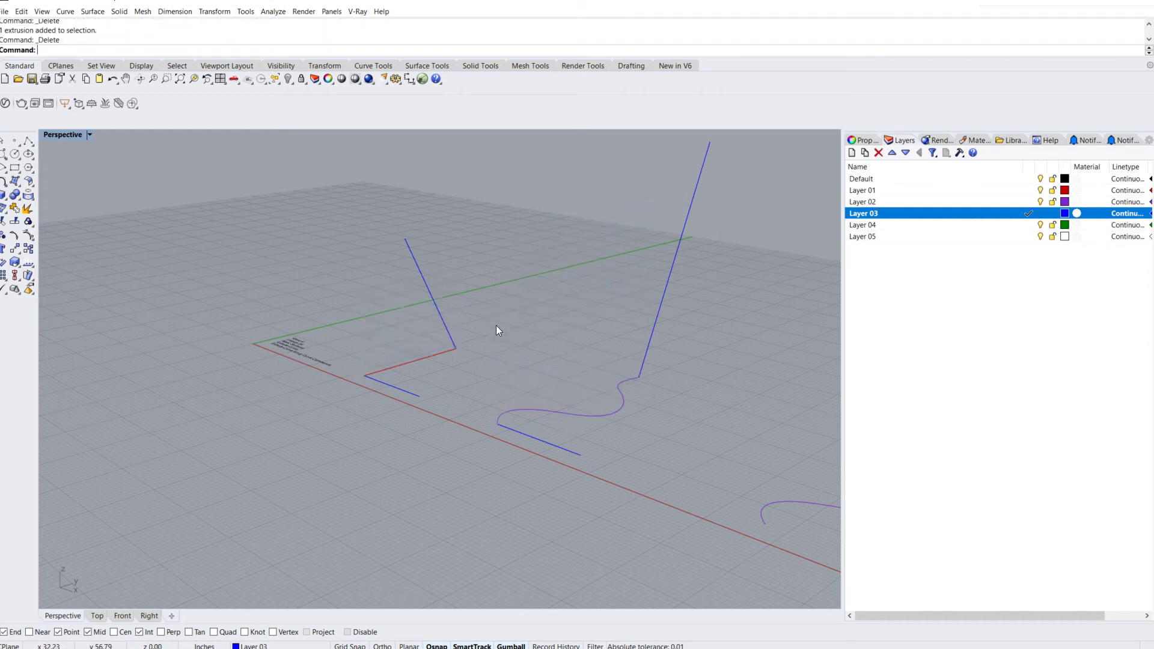
{"action": "left_click", "coordinate": [409, 362]}
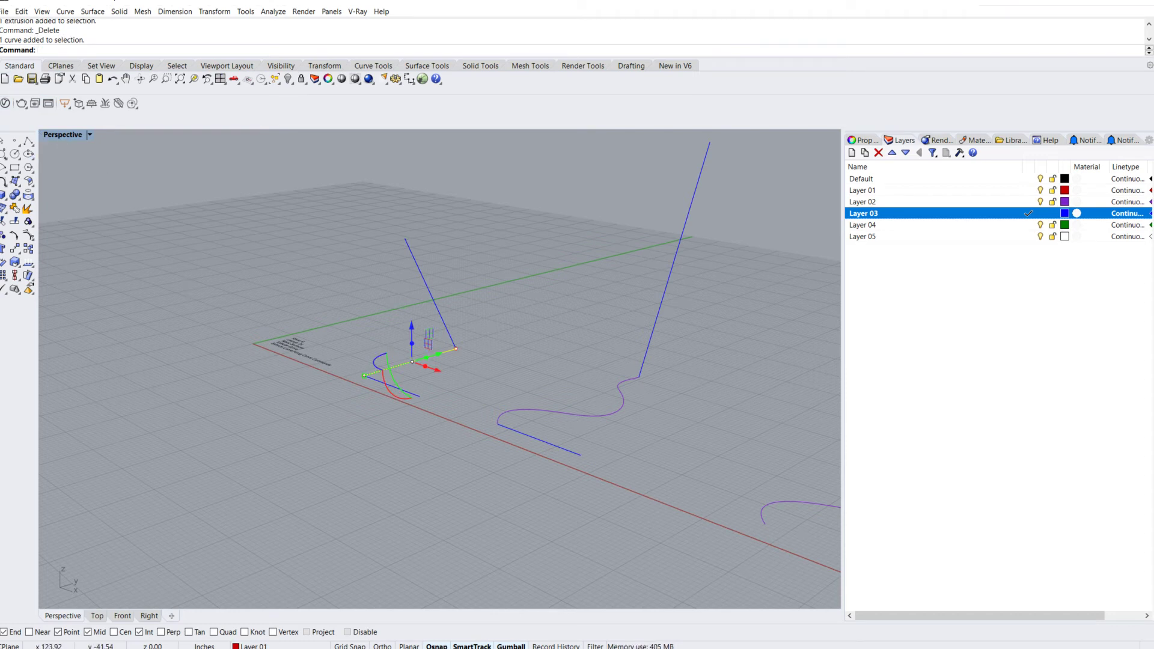
{"action": "key", "text": "Escape"}
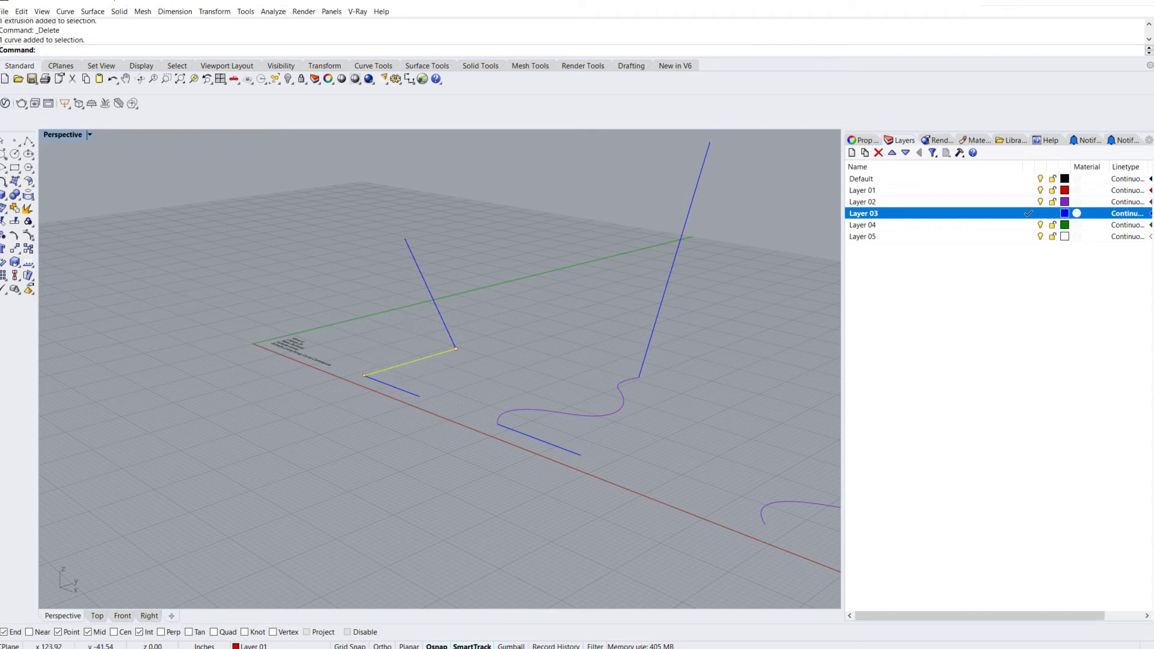
{"action": "double_click", "coordinate": [70, 134]}
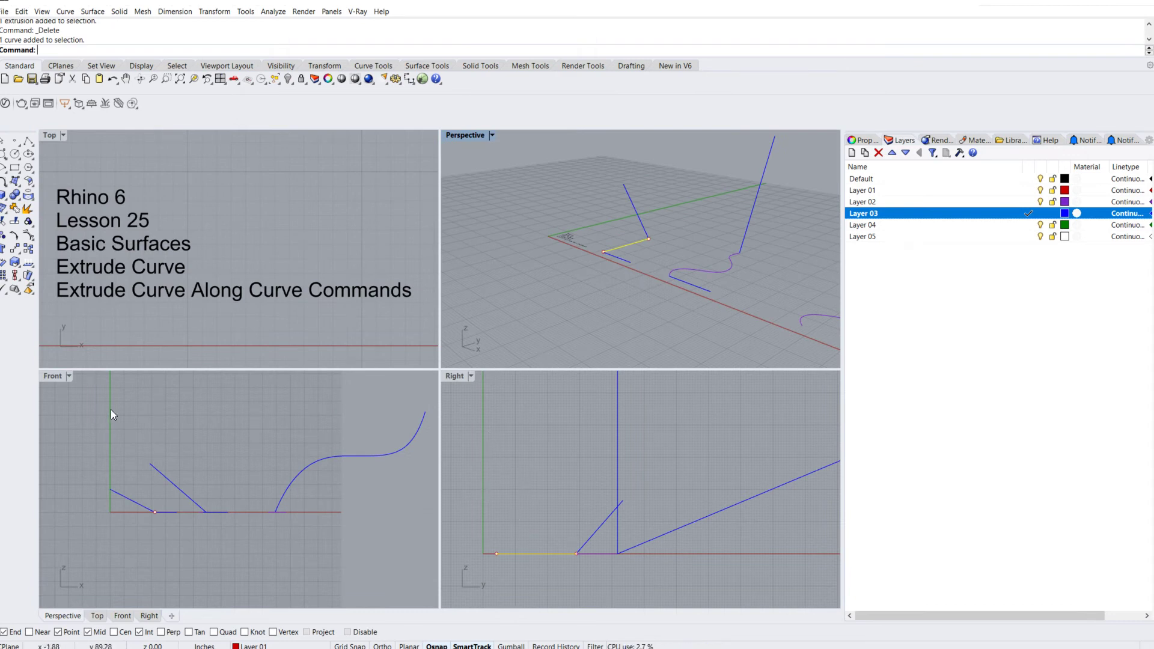
In the Top view, extrude the red vertical curve at the default distance and select the result
{"action": "scroll", "coordinate": [265, 306], "scroll_direction": "down", "scroll_amount": 8}
{"action": "right_click_drag", "start_coordinate": [305, 279], "coordinate": [240, 280]}
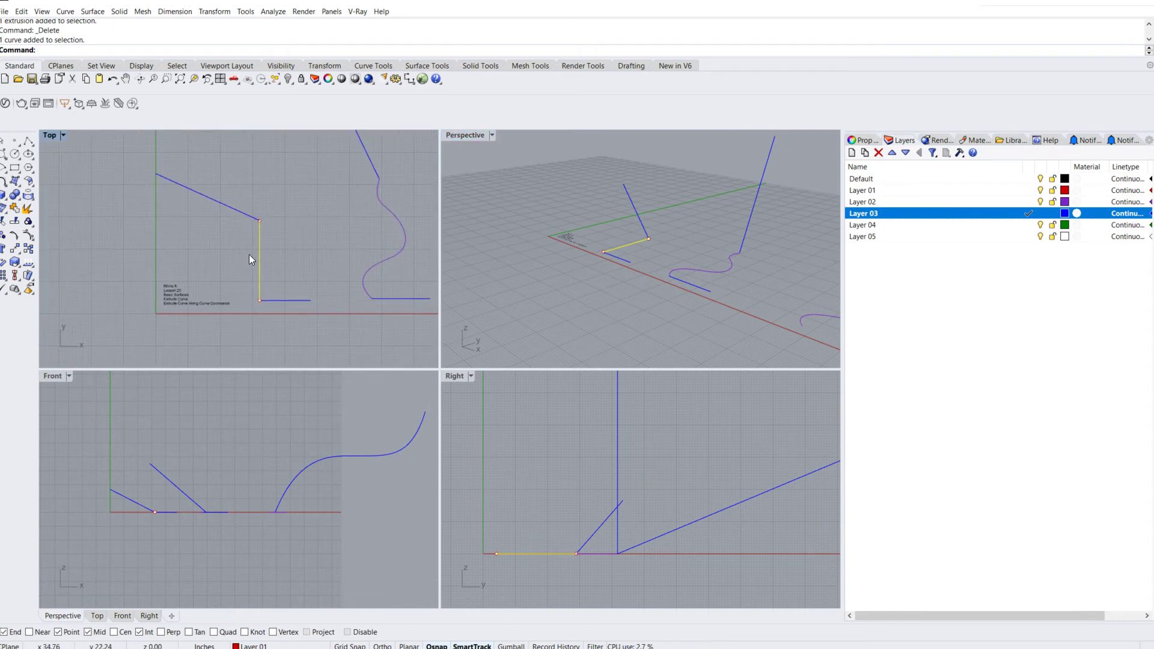
{"action": "left_click", "coordinate": [276, 248]}
{"action": "left_click", "coordinate": [259, 261]}
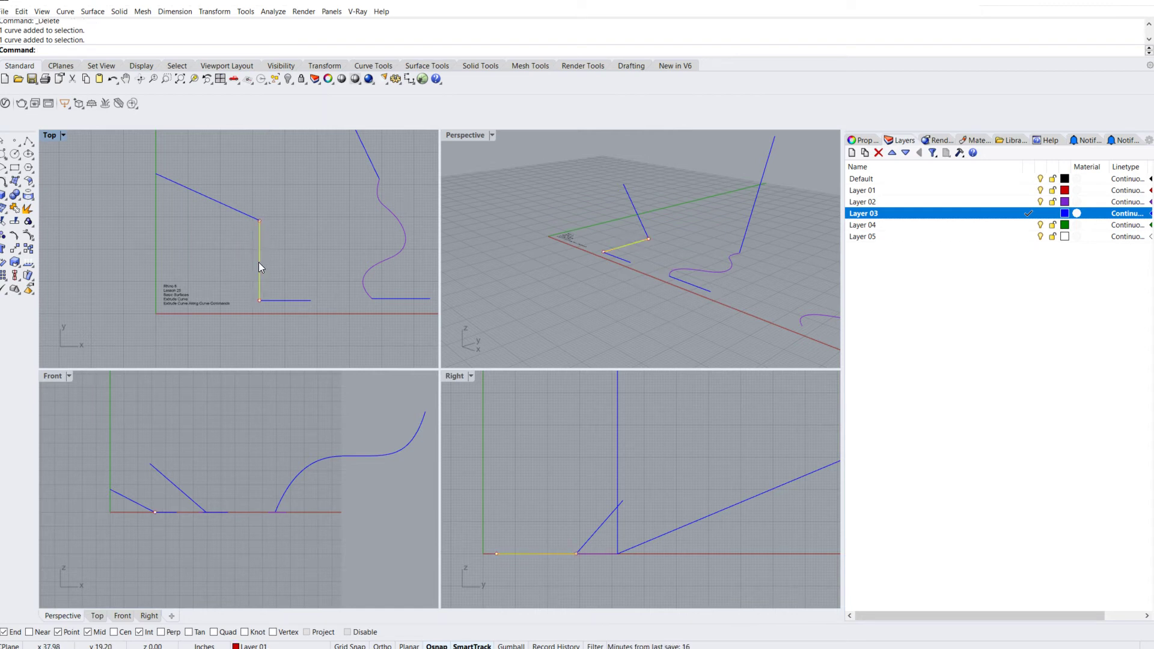
{"action": "type", "text": "ExtrudeCrv"}
{"action": "key", "text": "Return"}
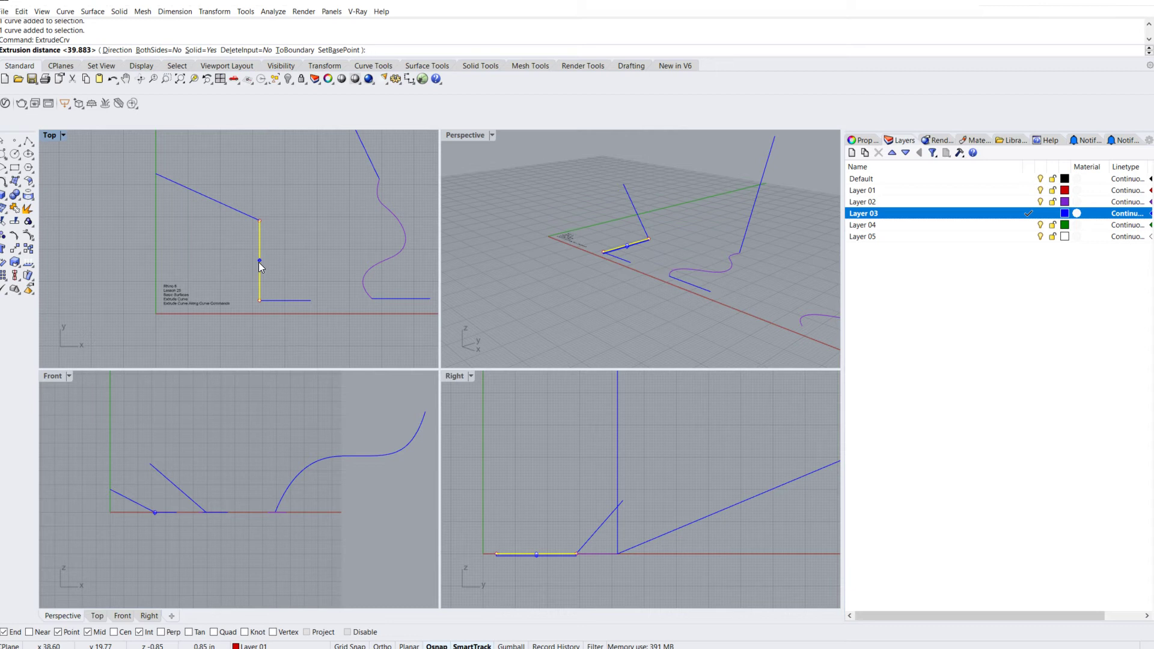
{"action": "key", "text": "Return"}
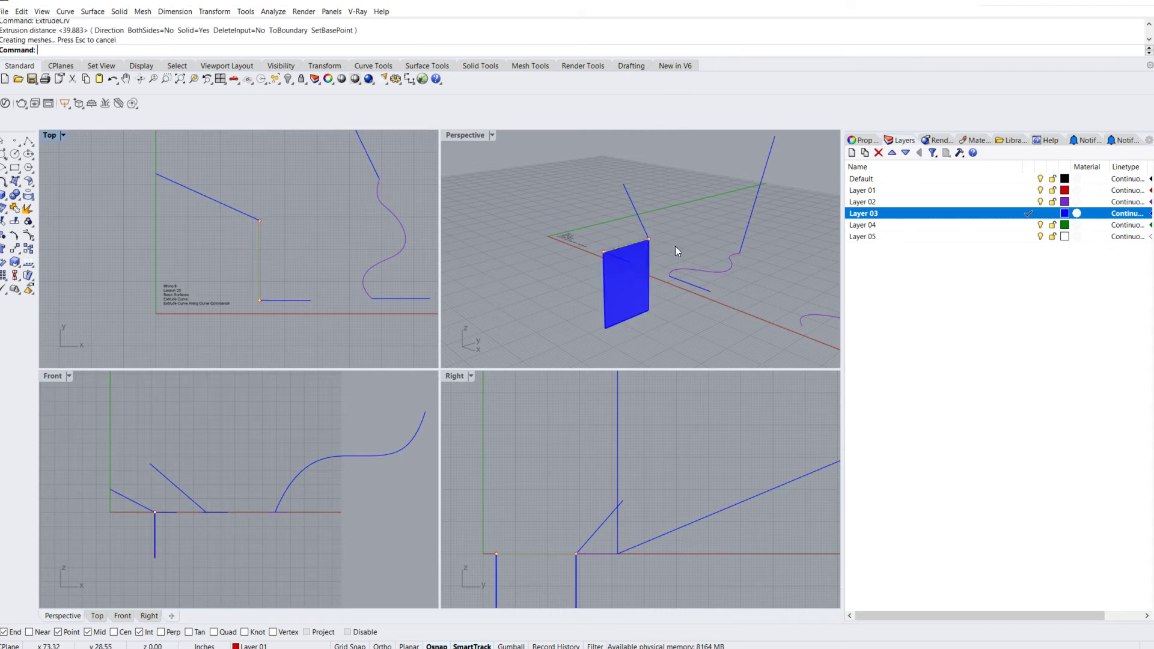
{"action": "scroll", "coordinate": [343, 247], "scroll_direction": "down", "scroll_amount": 4}
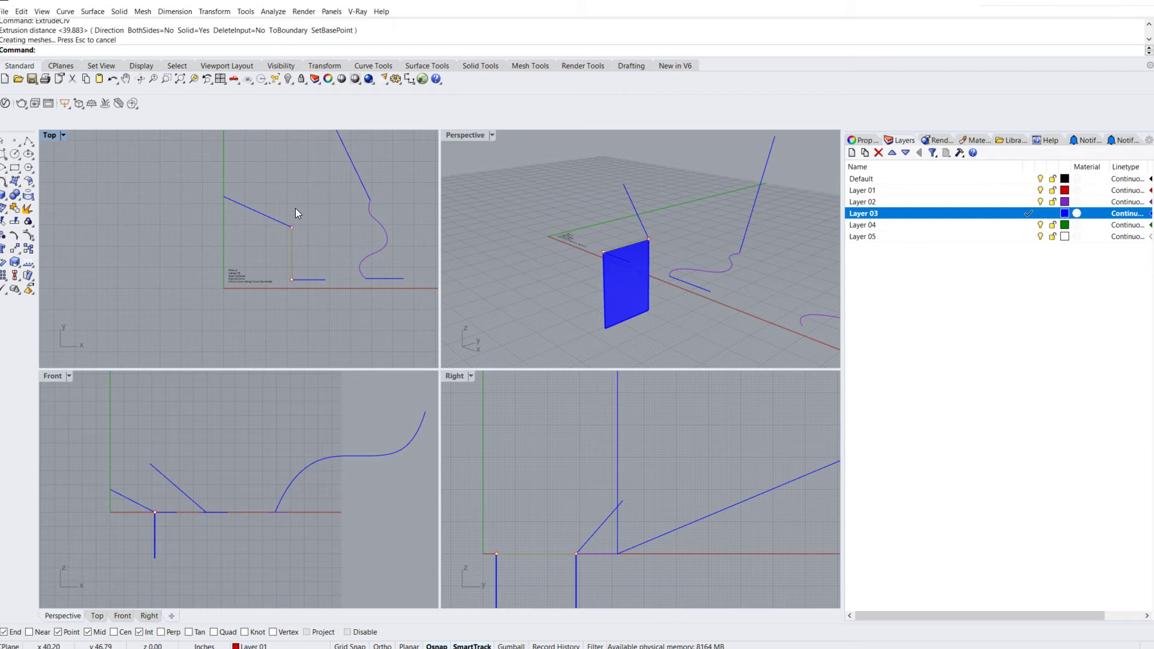
{"action": "left_click", "coordinate": [470, 319]}
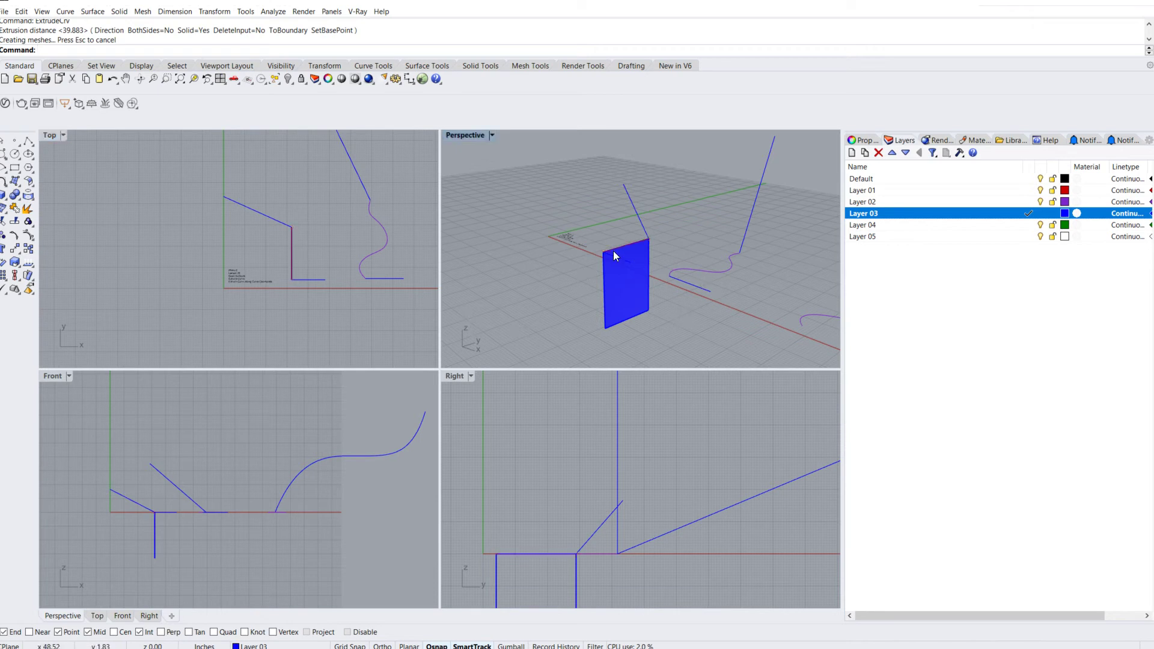
{"action": "left_click", "coordinate": [615, 302]}
Delete the test extrusion and maximize the Perspective view
{"action": "key", "text": "Delete"}
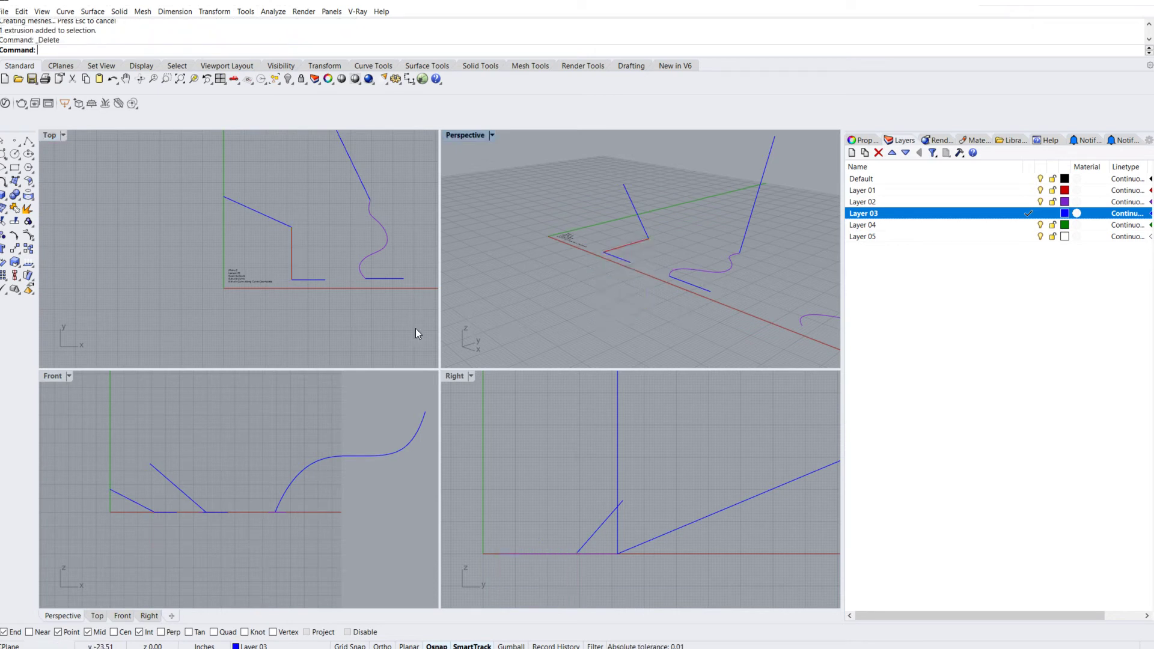
{"action": "scroll", "coordinate": [612, 262], "scroll_direction": "up", "scroll_amount": 5}
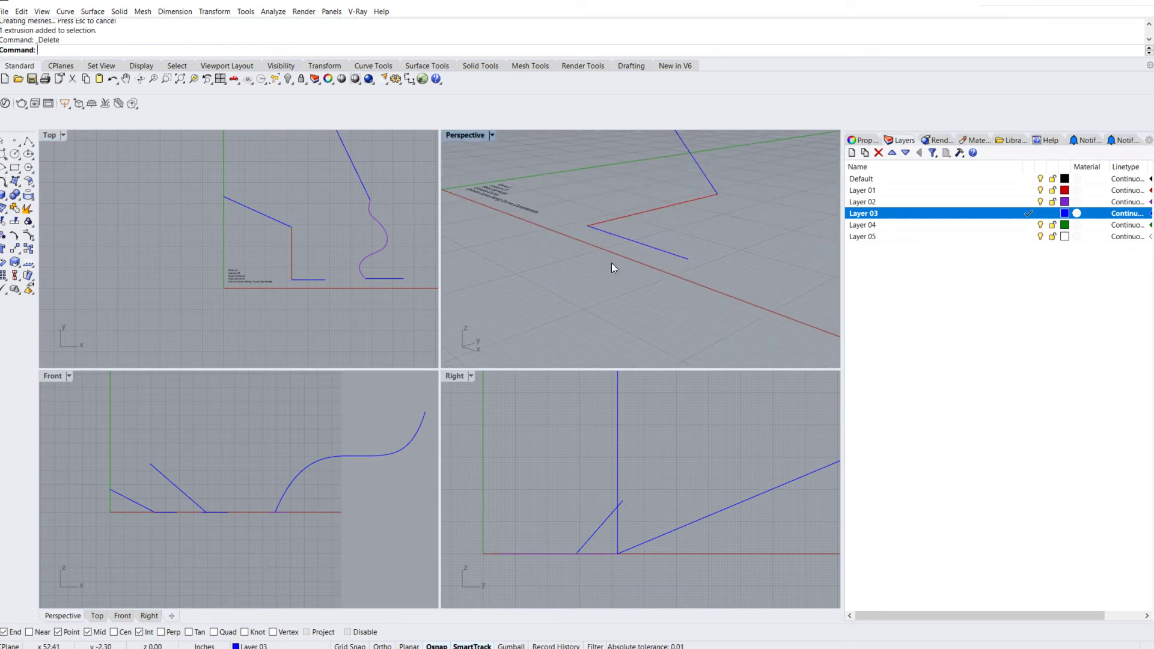
{"action": "double_click", "coordinate": [456, 137]}
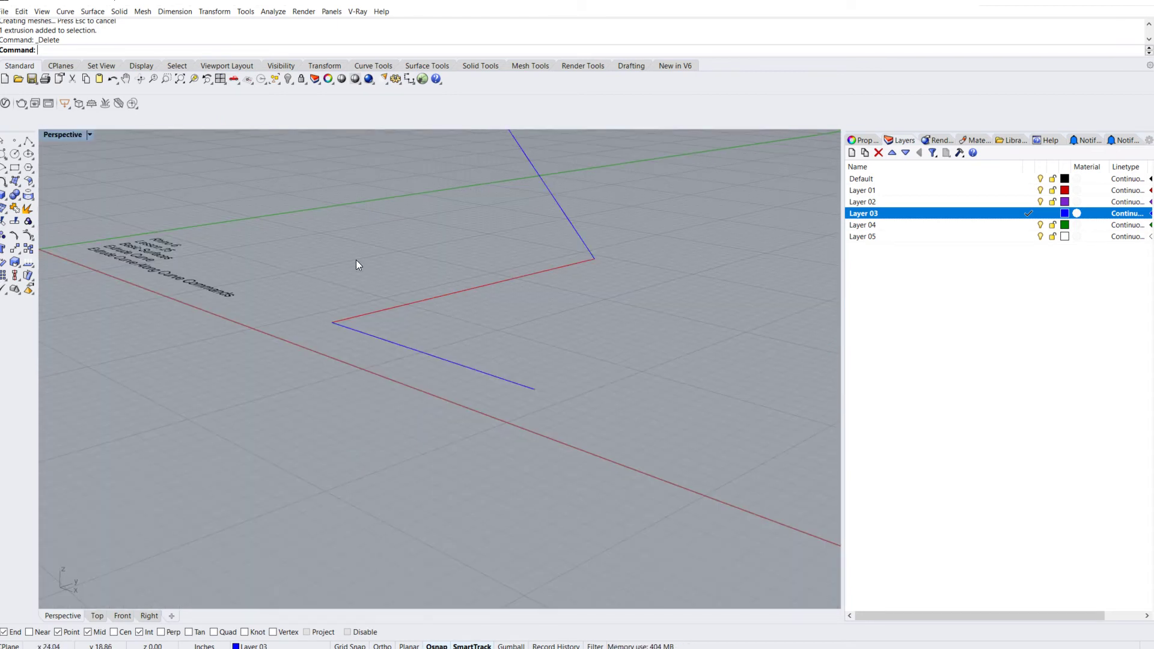
Extrude the red line sideways along a custom ground Direction, then select the flat surface
{"action": "type", "text": "ExtrudeCrv"}
{"action": "key", "text": "Return"}
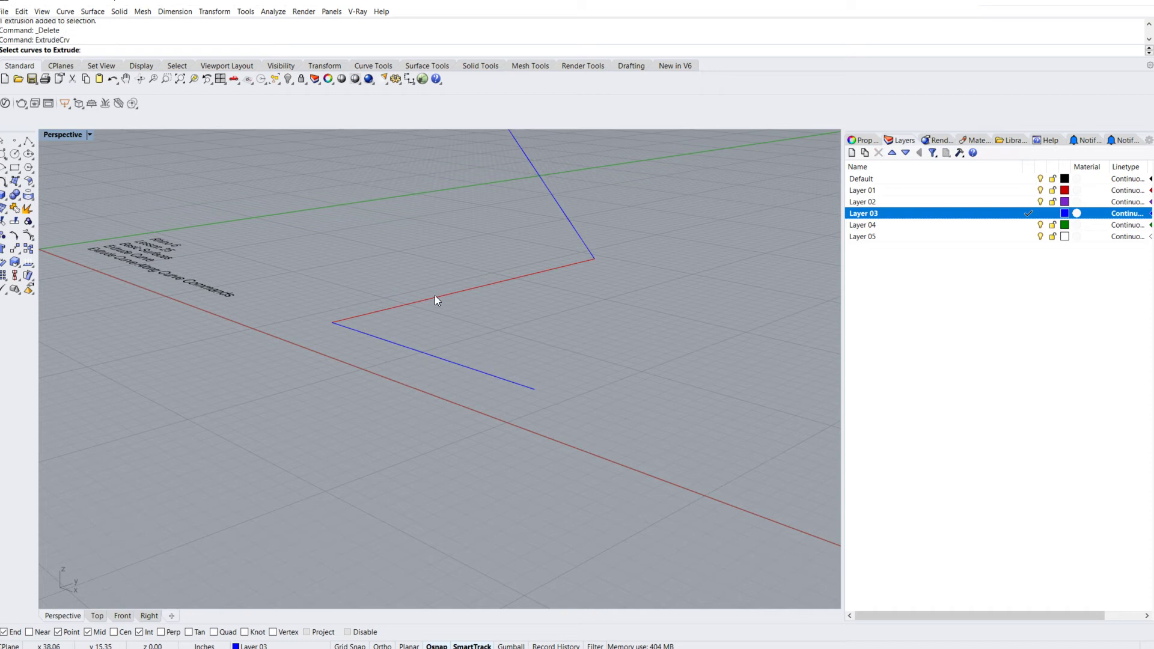
{"action": "left_click", "coordinate": [435, 297]}
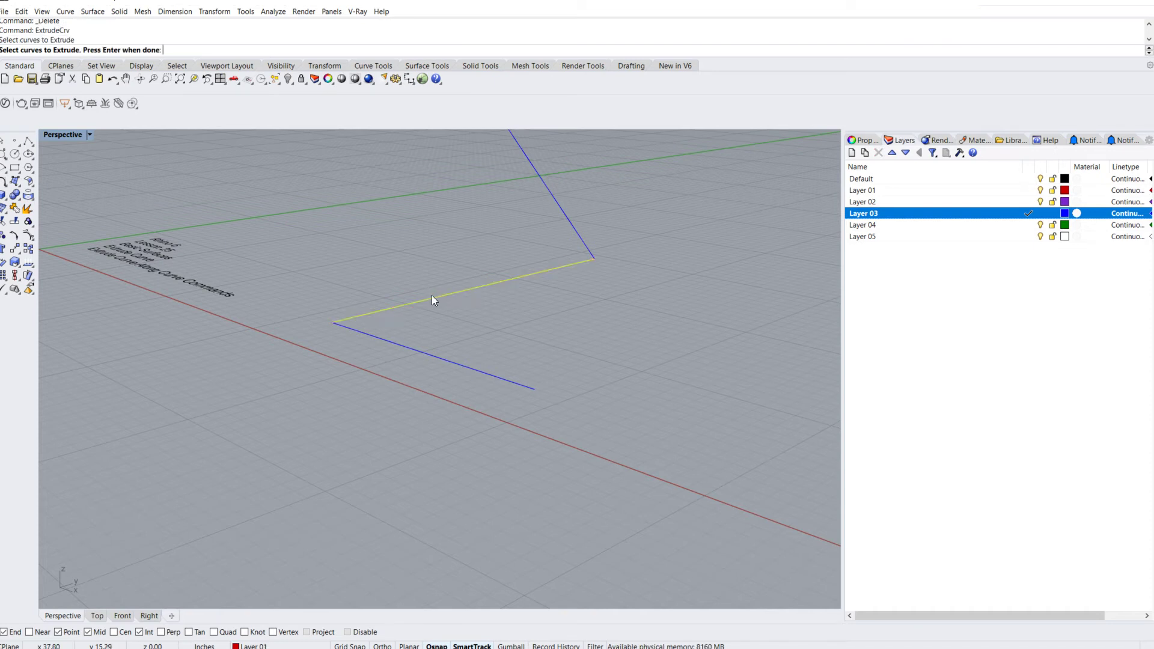
{"action": "key", "text": "Return"}
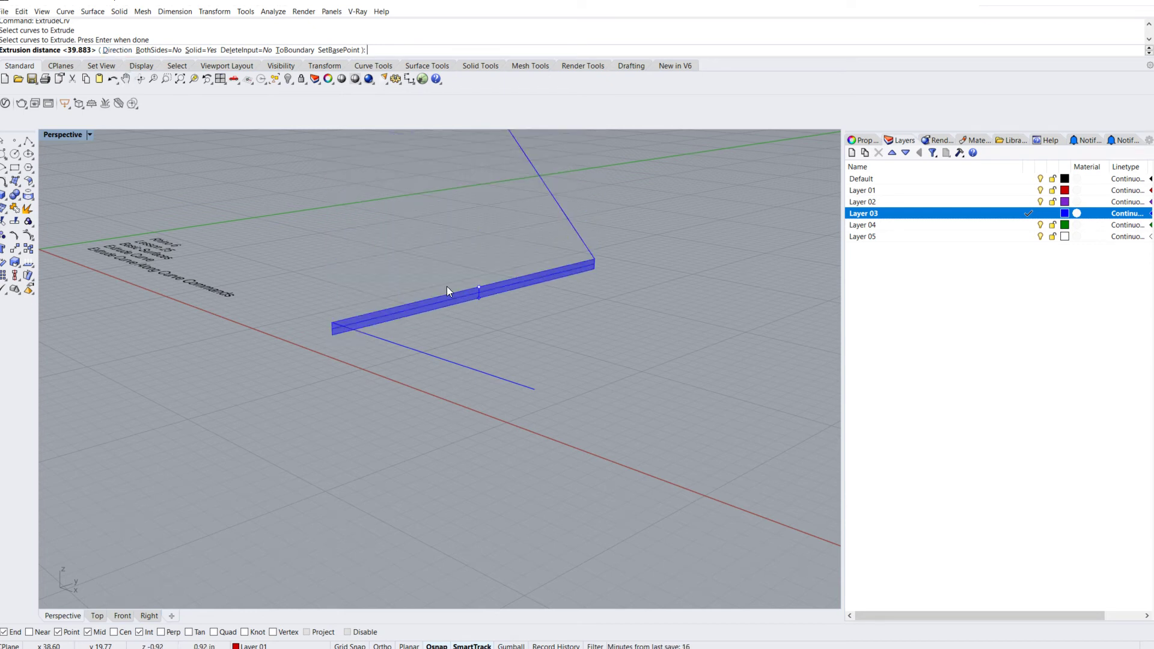
{"action": "left_click", "coordinate": [120, 50]}
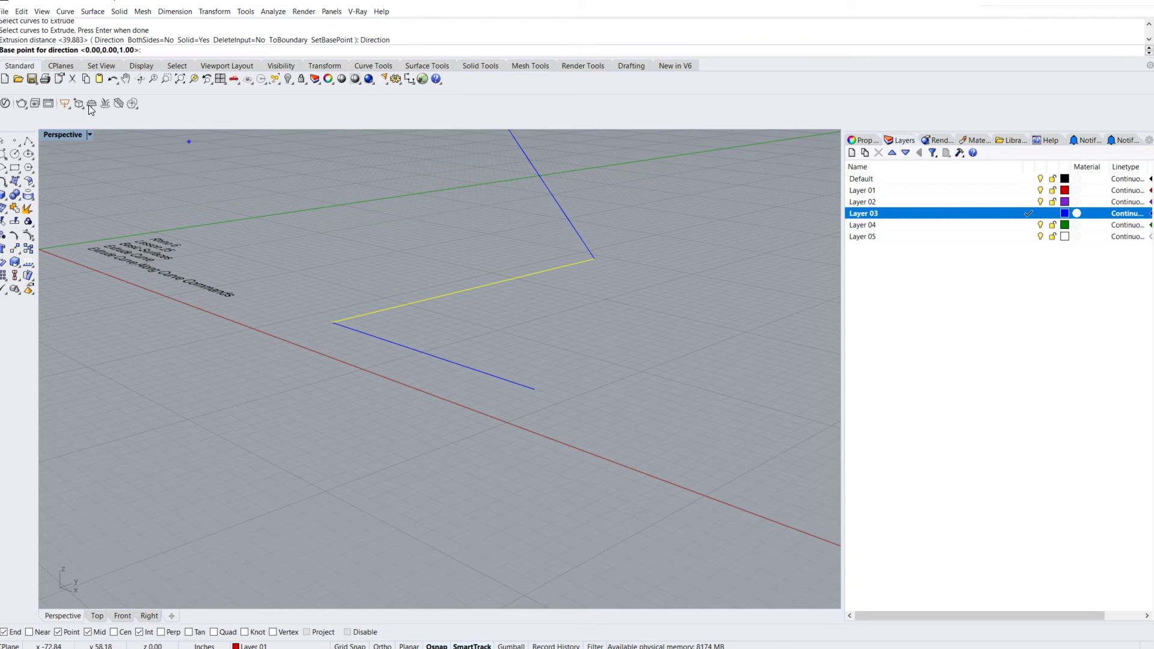
{"action": "left_click", "coordinate": [337, 322]}
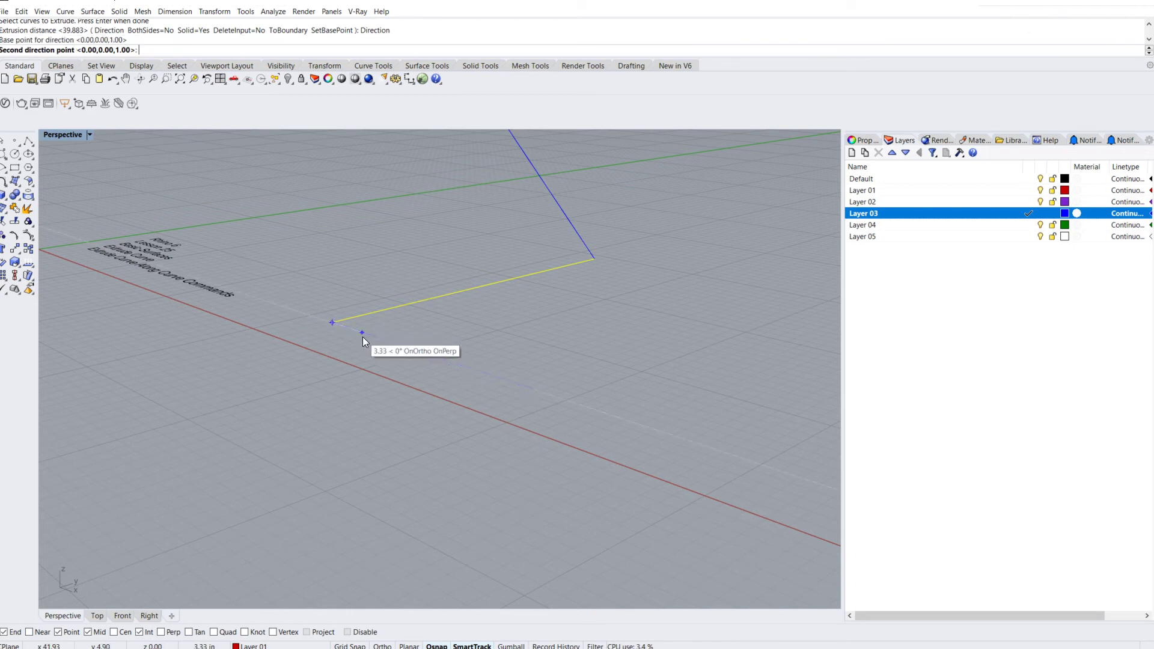
{"action": "left_click", "coordinate": [436, 357]}
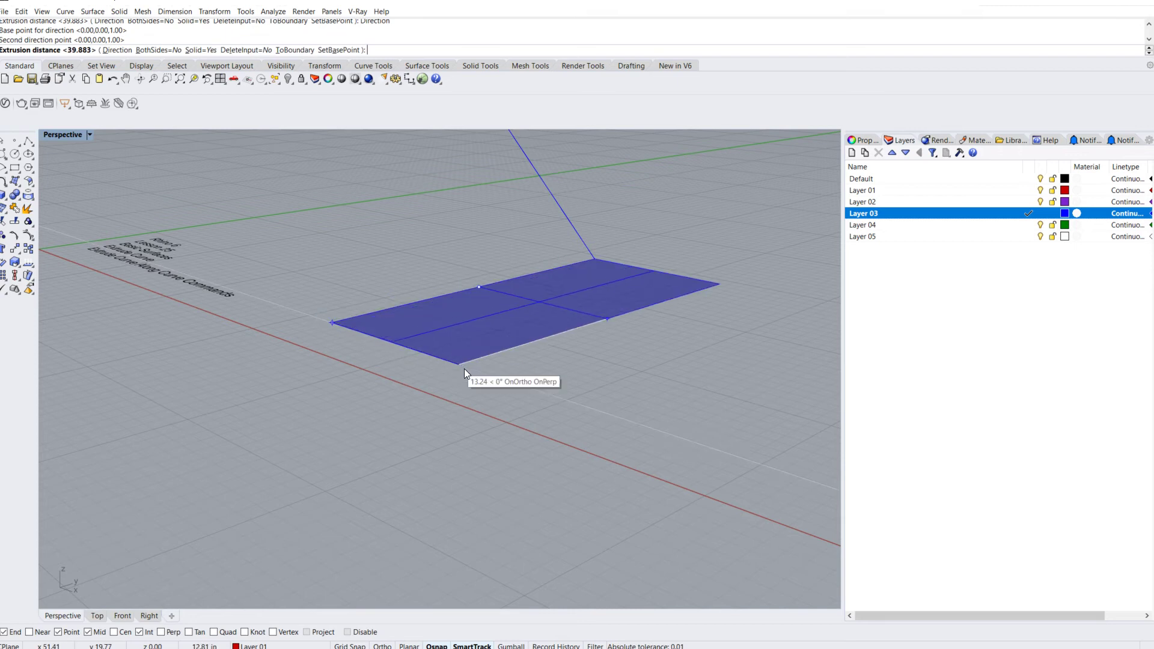
{"action": "left_click", "coordinate": [726, 474]}
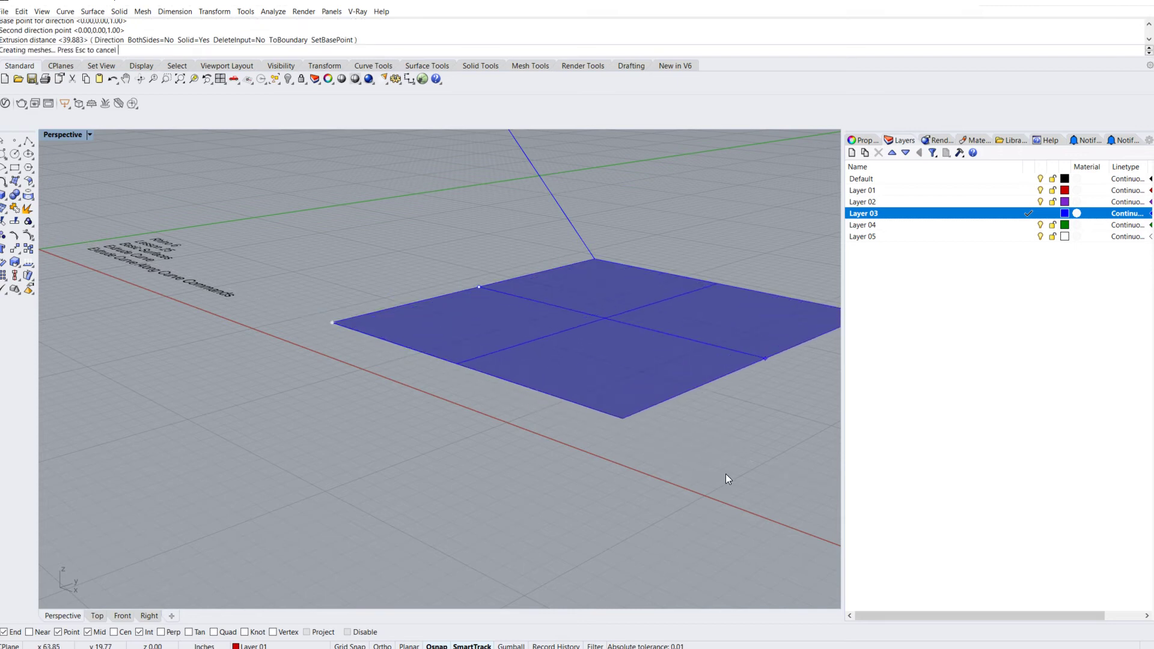
{"action": "left_click", "coordinate": [674, 353]}
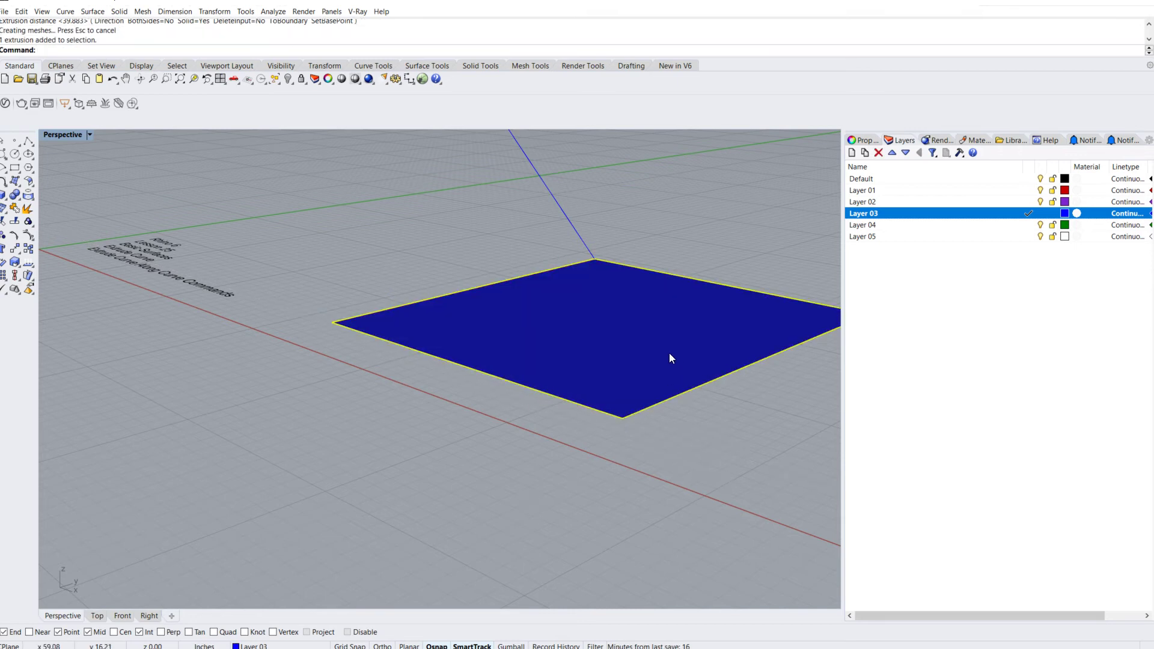
Delete the sideways surface and extrude the red line downward along a custom Direction
{"action": "key", "text": "Delete"}
{"action": "scroll", "coordinate": [541, 307], "scroll_direction": "down", "scroll_amount": 5}
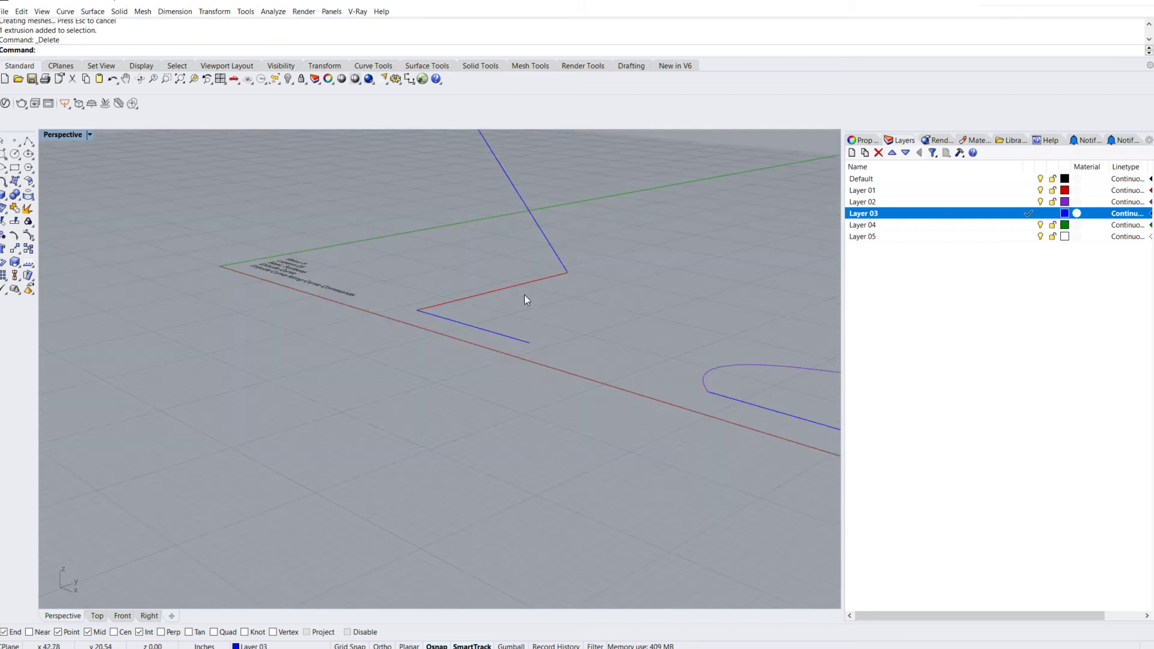
{"action": "scroll", "coordinate": [544, 320], "scroll_direction": "up", "scroll_amount": 5}
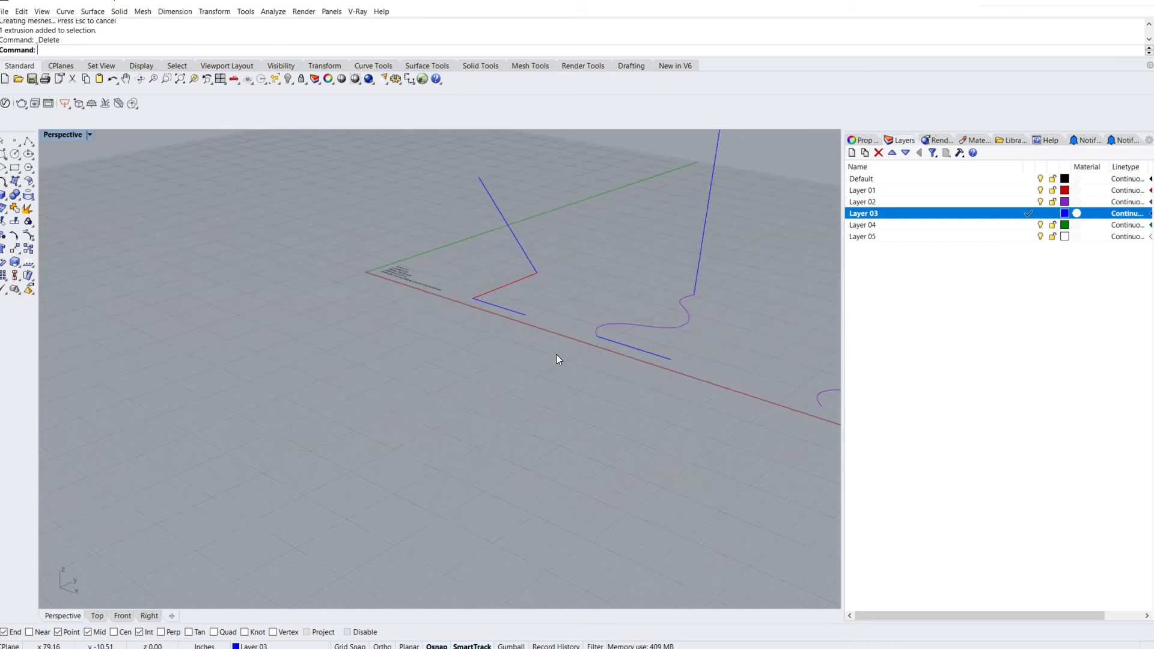
{"action": "left_click", "coordinate": [510, 282]}
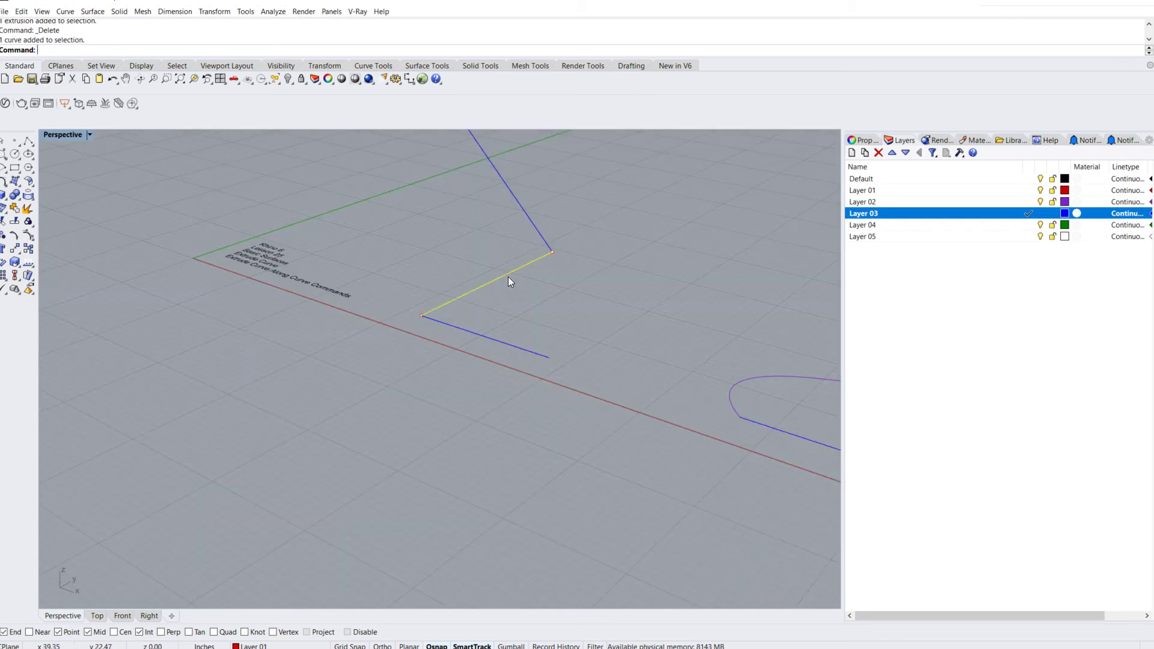
{"action": "key", "text": "Return"}
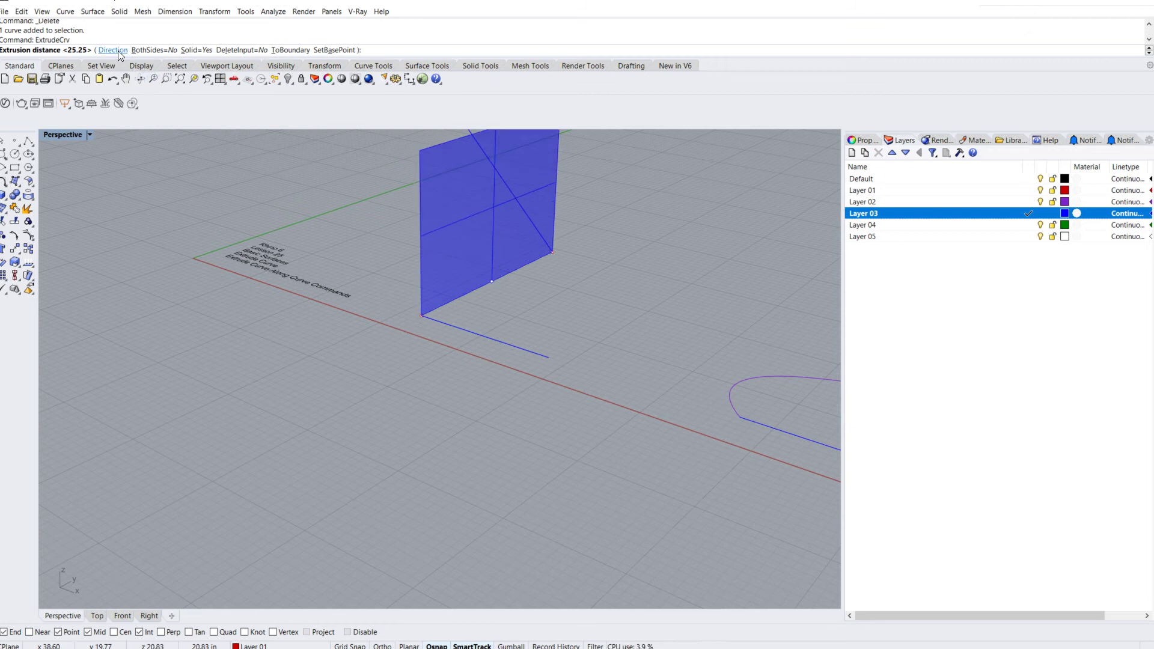
{"action": "left_click", "coordinate": [113, 51]}
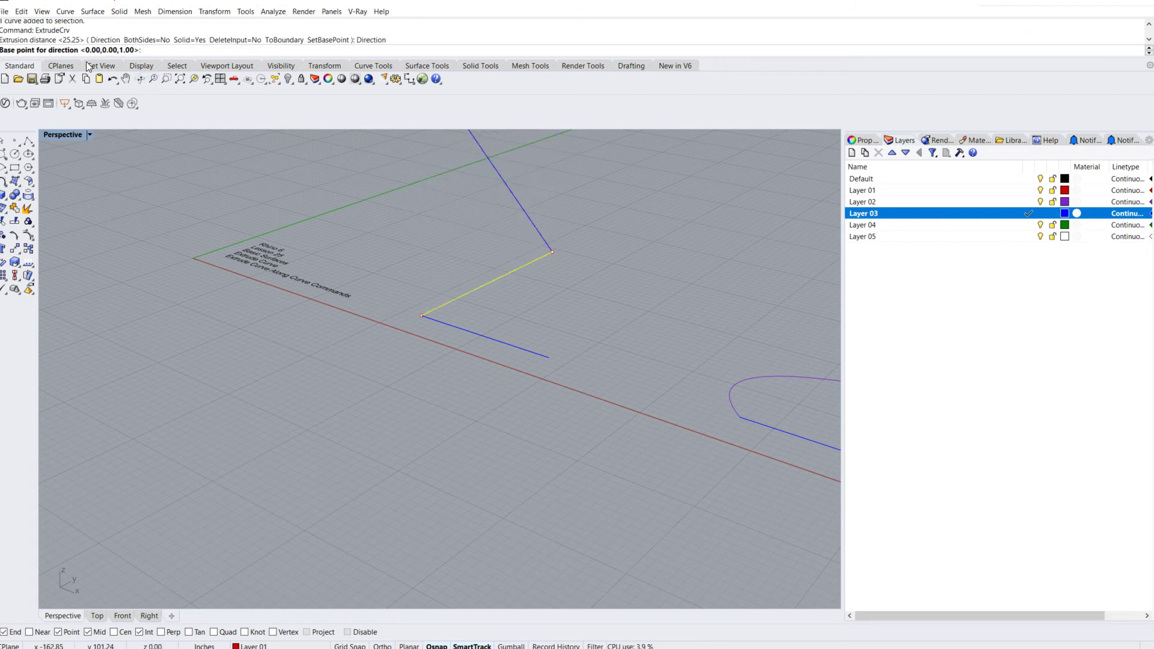
{"action": "left_click", "coordinate": [421, 321]}
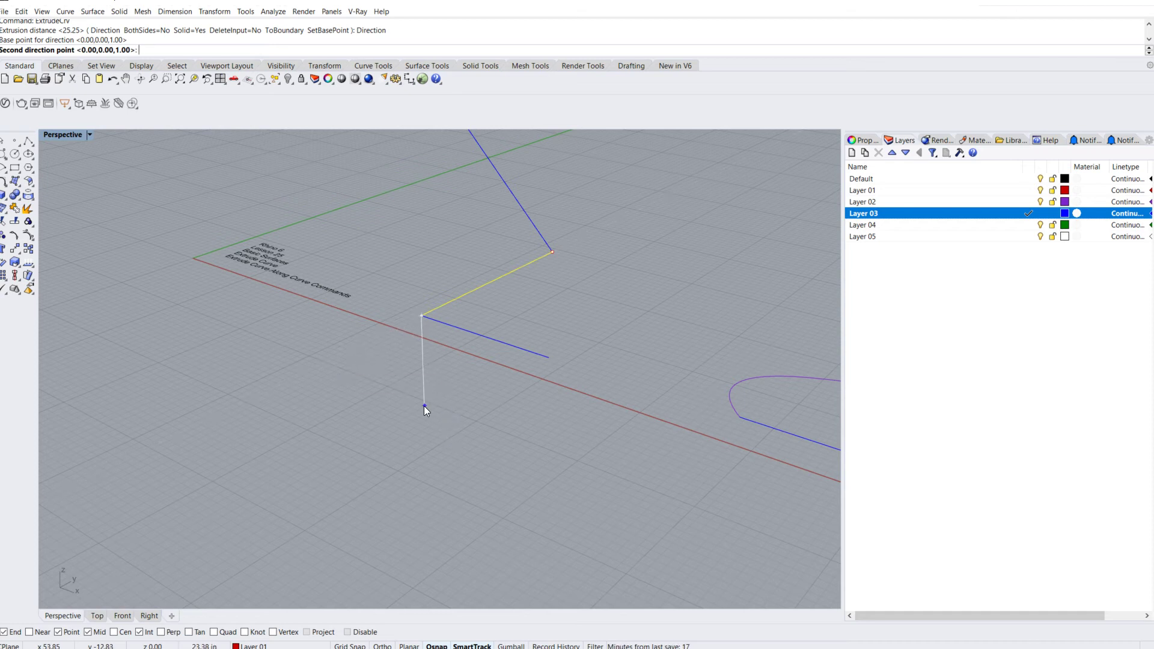
{"action": "left_click", "coordinate": [451, 424]}
{"action": "right_click", "coordinate": [489, 510]}
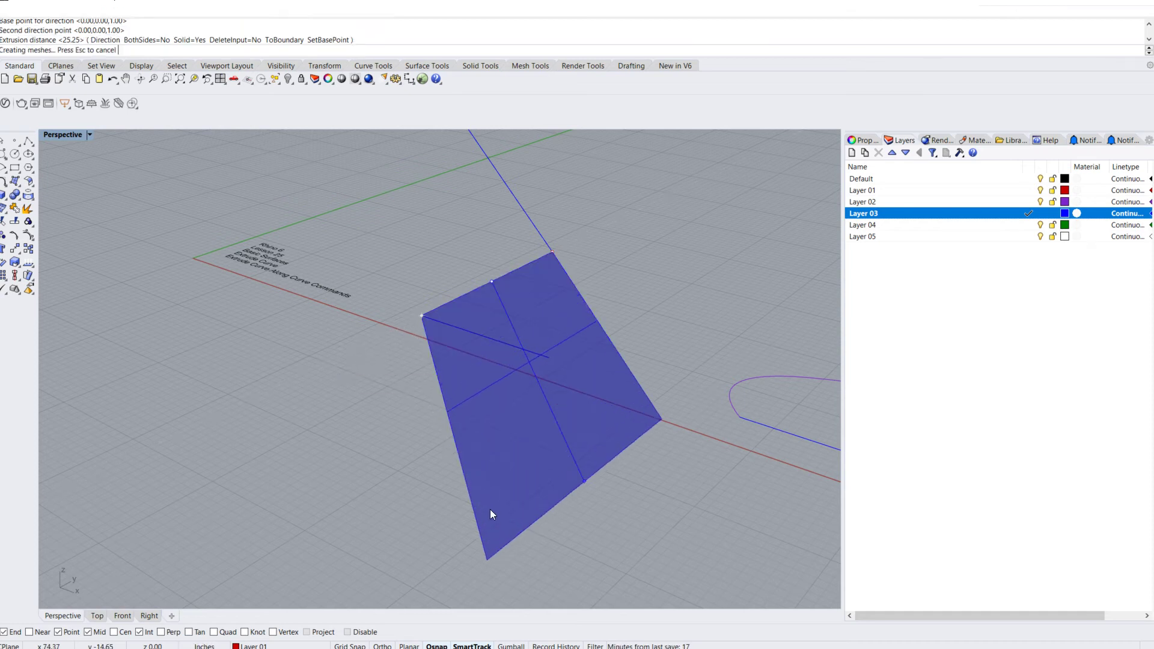
{"action": "right_click_drag", "start_coordinate": [489, 510], "coordinate": [618, 448]}
Delete the downward test surface and reselect the red line
{"action": "left_click", "coordinate": [571, 419]}
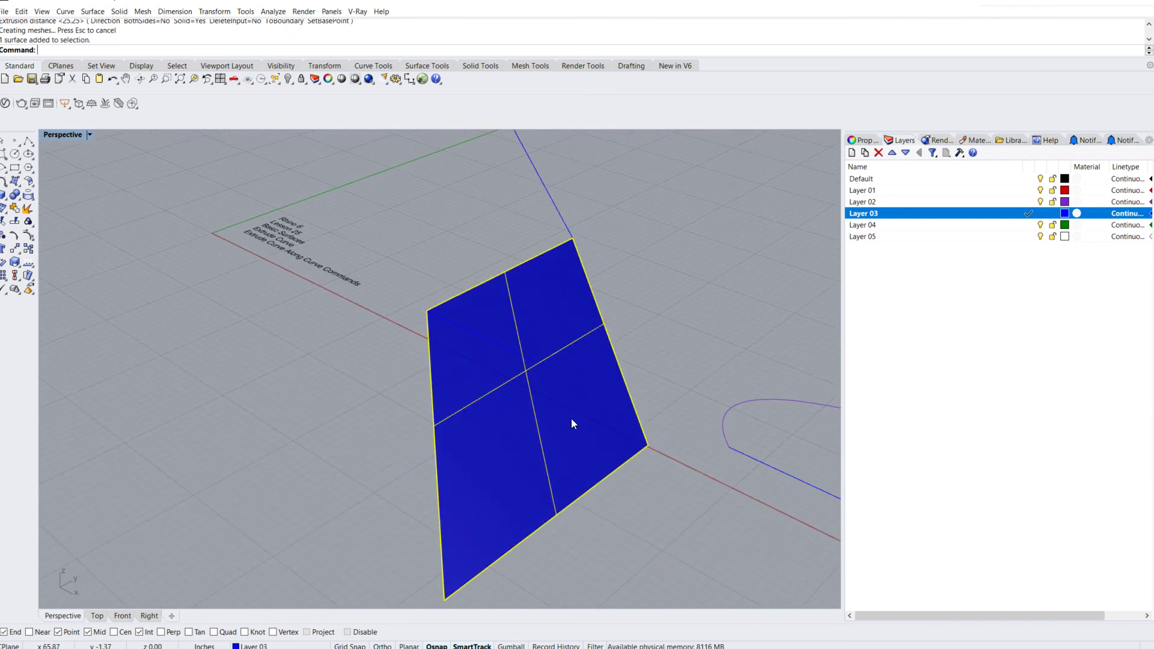
{"action": "key", "text": "Delete"}
{"action": "right_click_drag", "start_coordinate": [564, 417], "coordinate": [483, 377]}
{"action": "left_click", "coordinate": [484, 366]}
Extrude the red line along a Direction aimed at the blue line using the Near osnap
{"action": "type", "text": "ExtrudeCrv"}
{"action": "key", "text": "Return"}
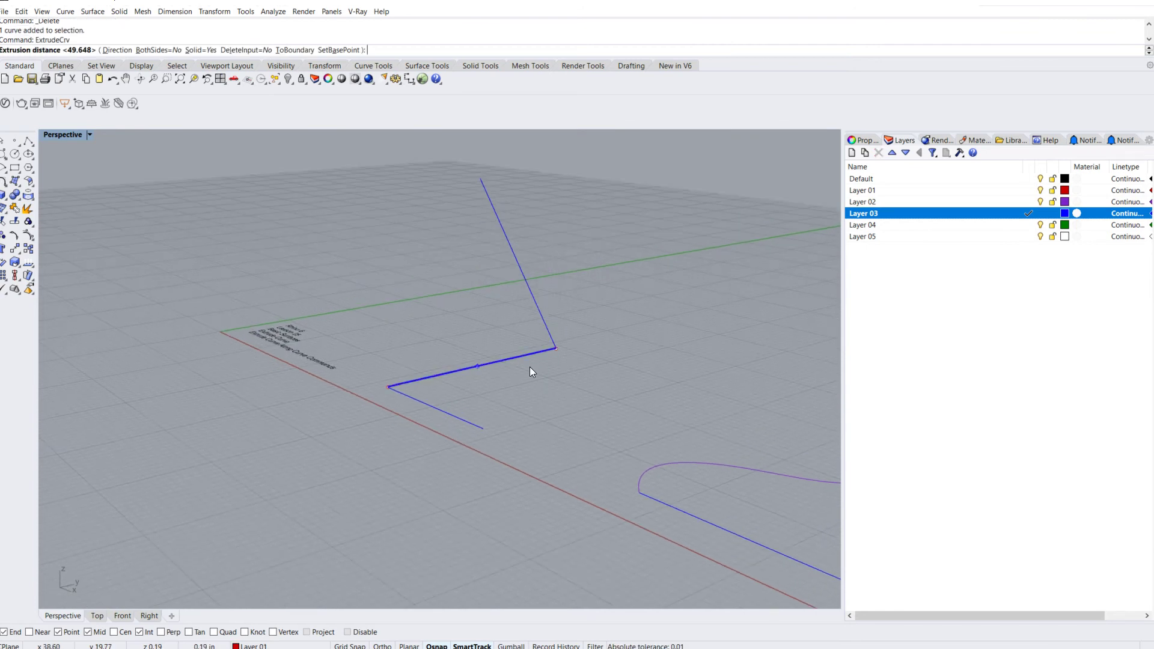
{"action": "left_click", "coordinate": [110, 49]}
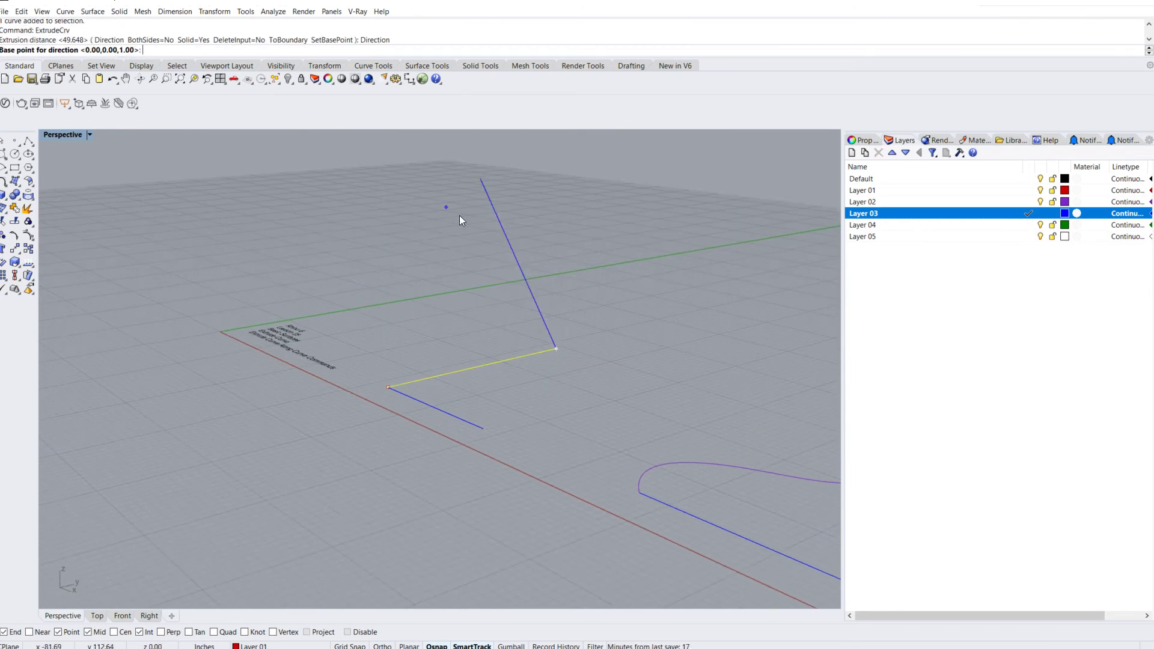
{"action": "left_click", "coordinate": [557, 348]}
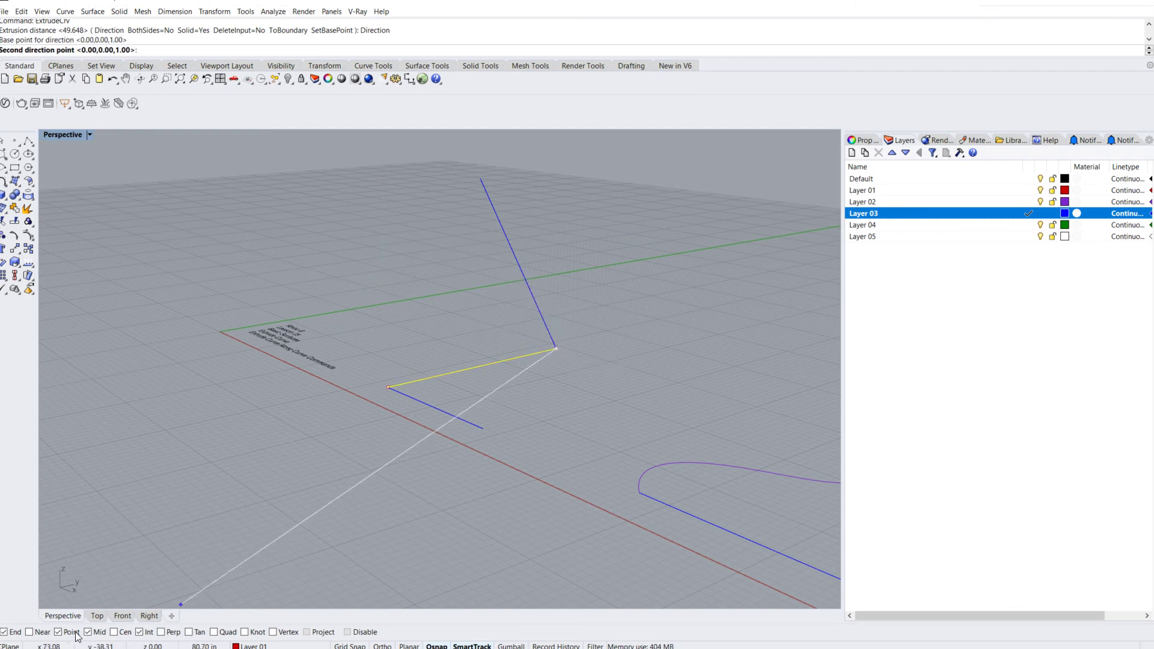
{"action": "left_click", "coordinate": [29, 633]}
{"action": "left_click", "coordinate": [542, 311]}
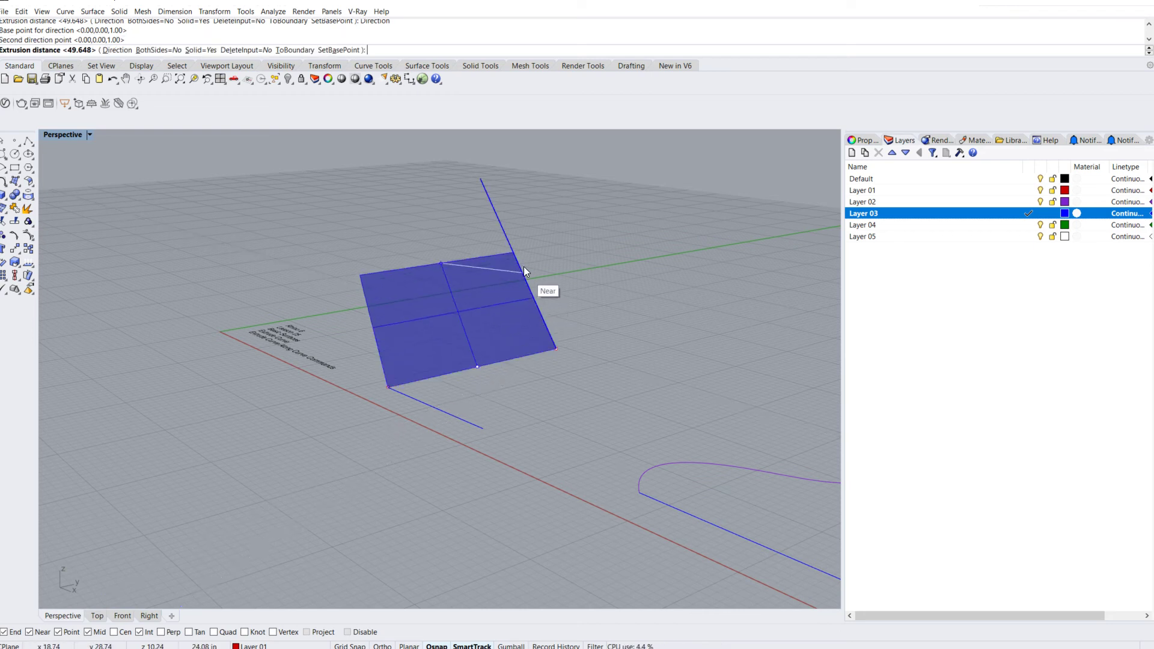
{"action": "left_click", "coordinate": [496, 201]}
Select and delete the tilted extruded surface
{"action": "mouse_move", "coordinate": [283, 237]}
{"action": "right_mouse_down"}
{"action": "mouse_move", "coordinate": [333, 215]}
{"action": "mouse_move", "coordinate": [283, 252]}
{"action": "right_mouse_up"}
{"action": "left_click", "coordinate": [294, 252]}
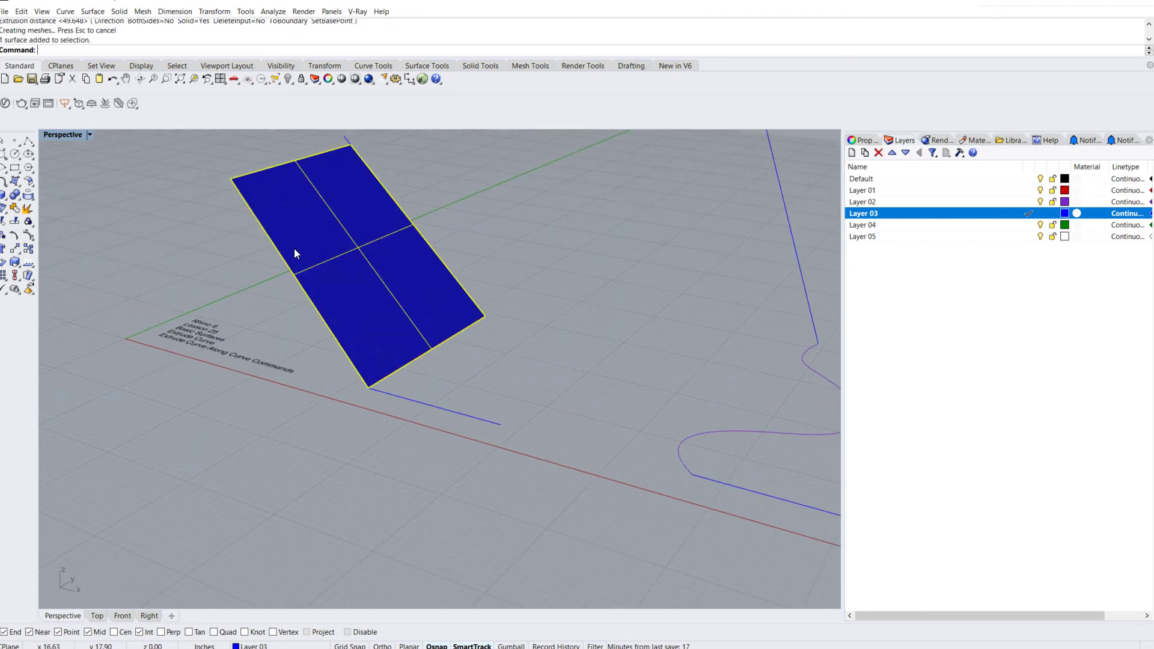
{"action": "key", "text": "Delete"}
{"action": "scroll", "coordinate": [296, 252], "scroll_direction": "down", "scroll_amount": 5}
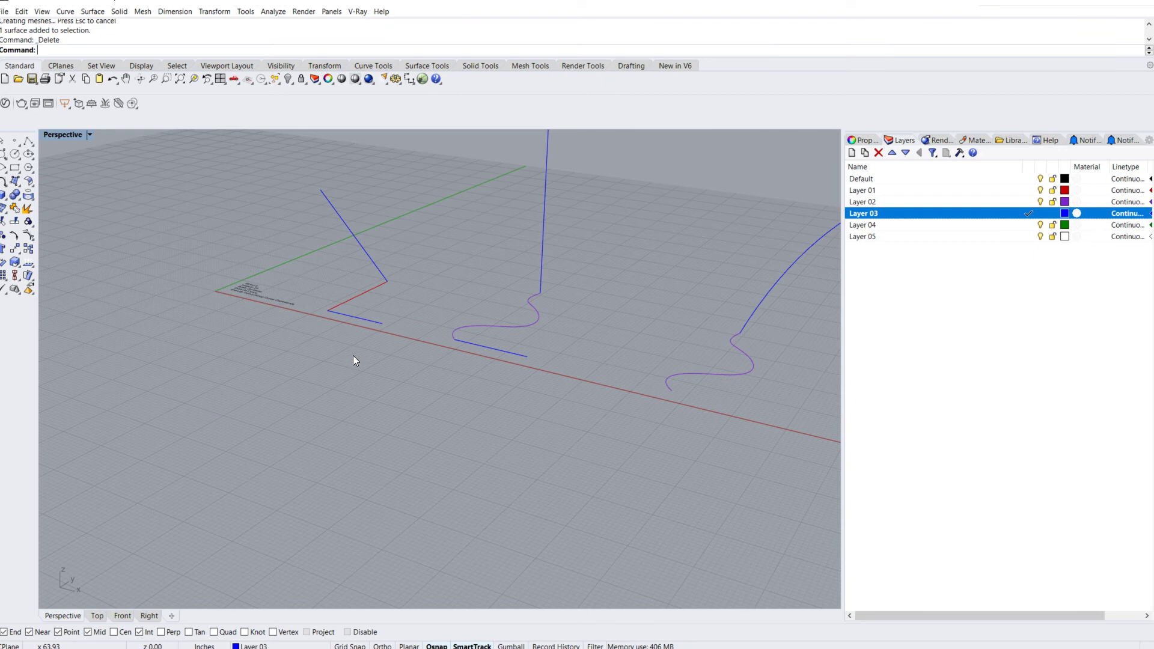
{"action": "scroll", "coordinate": [373, 355], "scroll_direction": "up", "scroll_amount": 8}
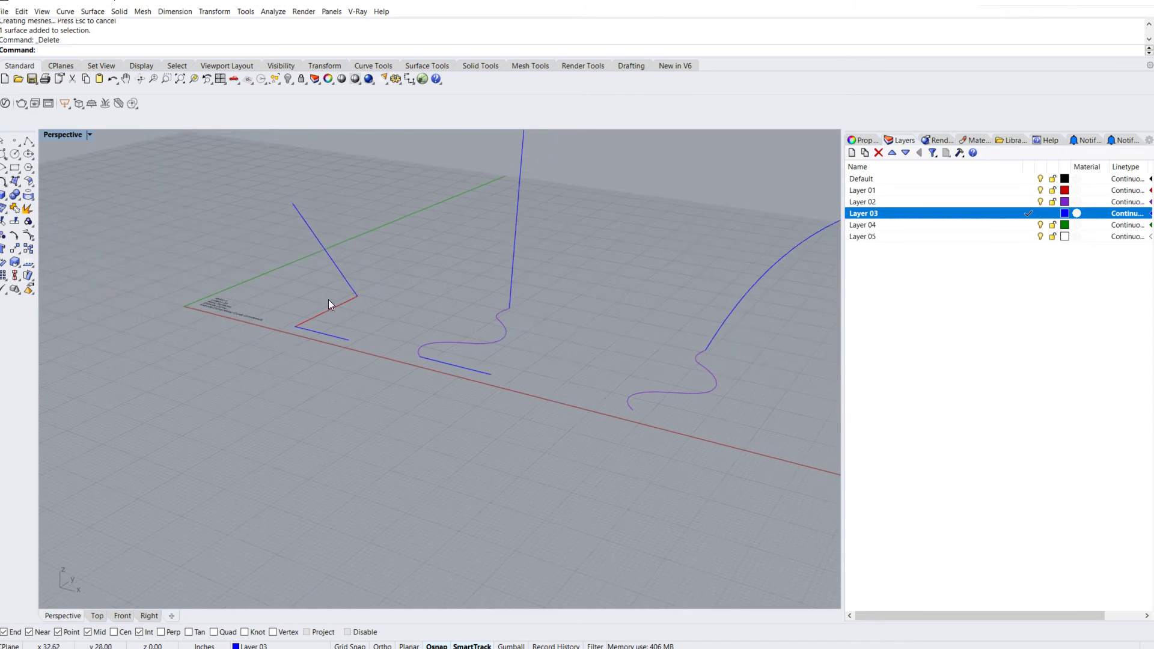
{"action": "scroll", "coordinate": [338, 325], "scroll_direction": "down", "scroll_amount": 3}
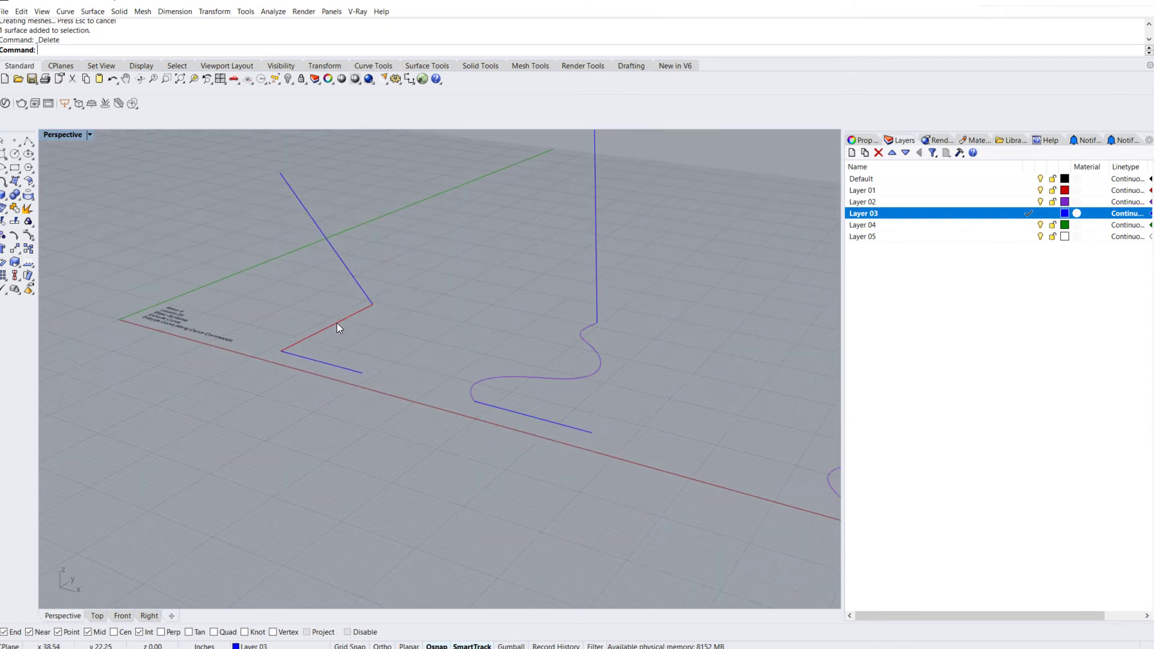
{"action": "left_click", "coordinate": [337, 323]}
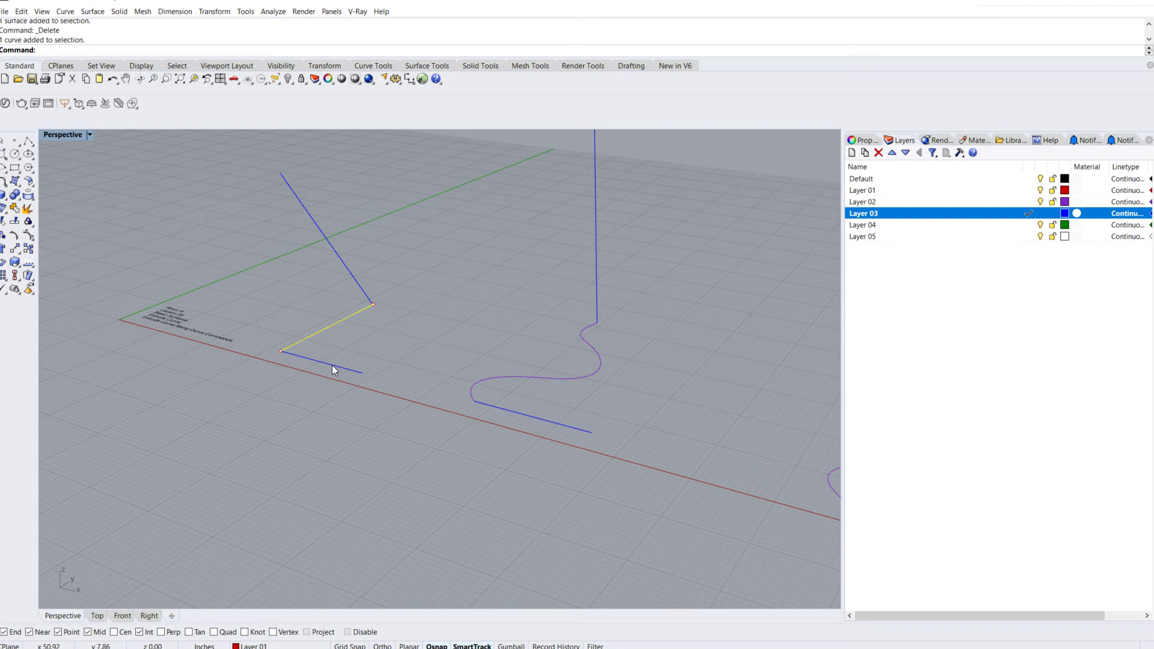
{"action": "type", "text": "ExtrudeCrv"}
{"action": "key", "text": "Return"}
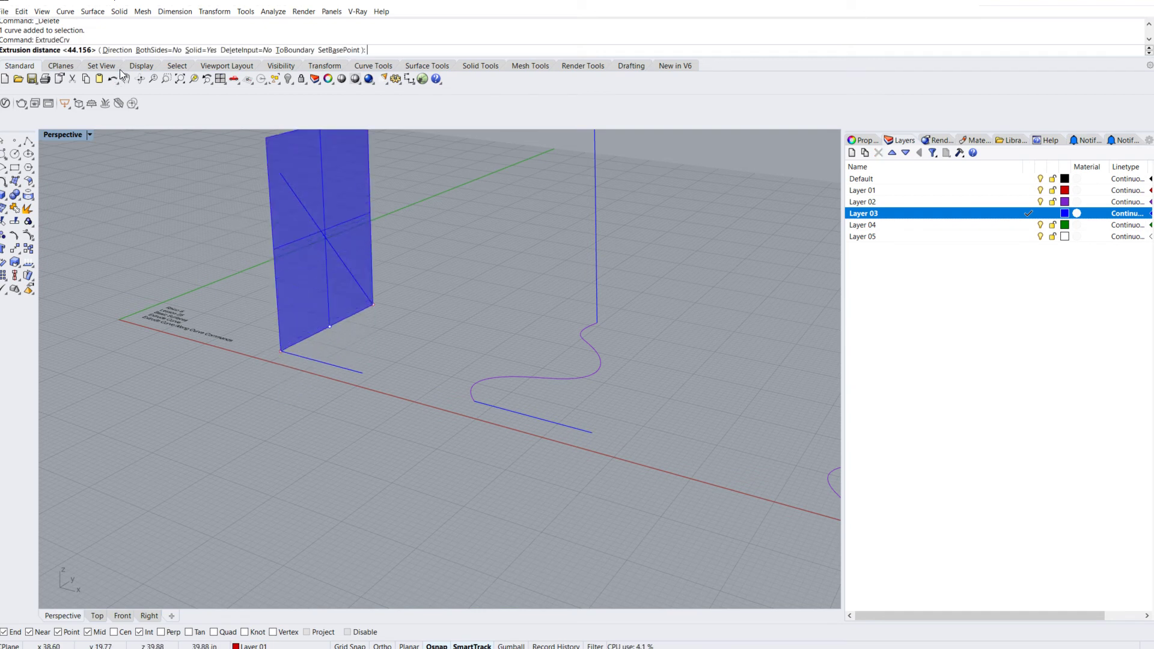
{"action": "left_click", "coordinate": [118, 50]}
{"action": "left_click", "coordinate": [283, 354]}
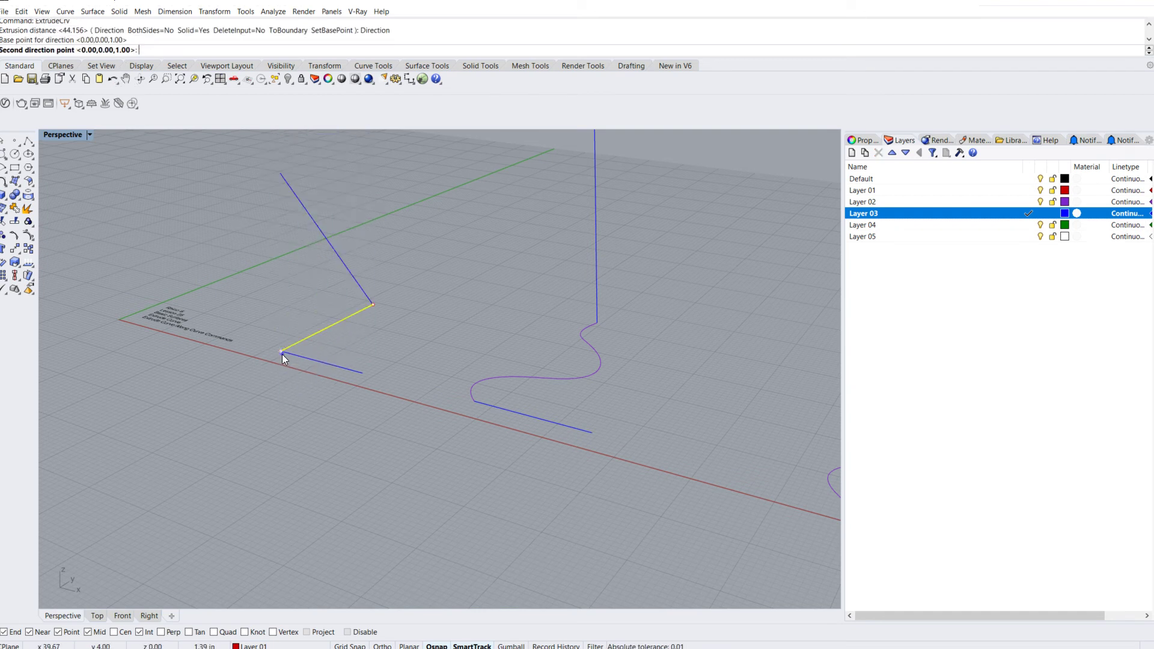
{"action": "left_click", "coordinate": [334, 363]}
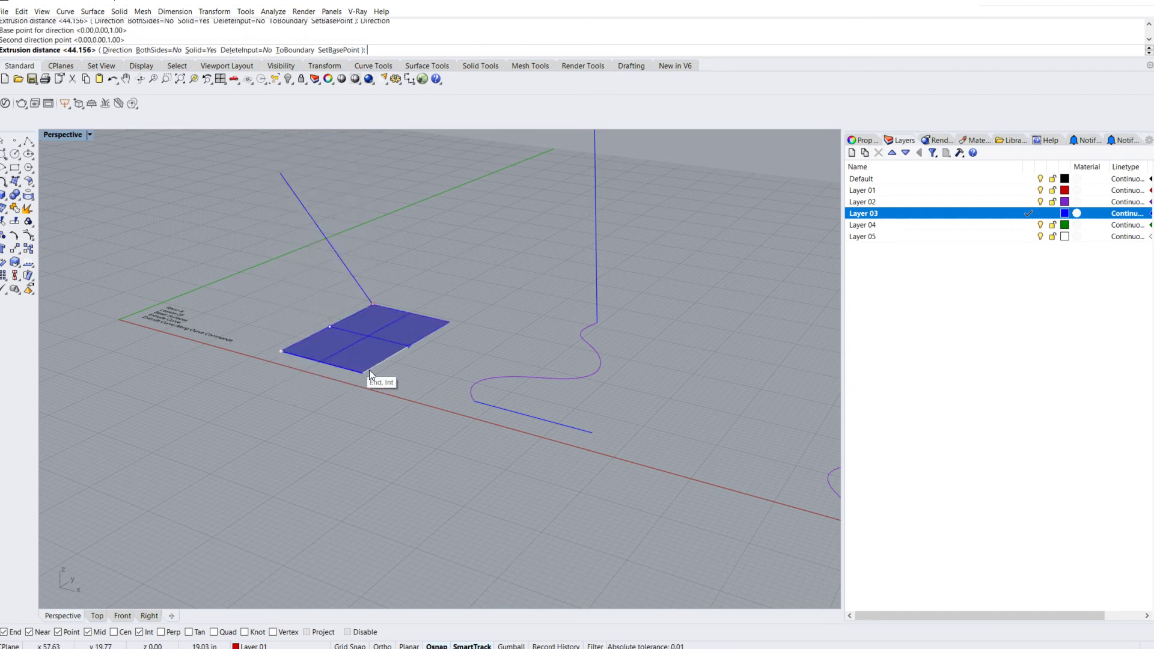
{"action": "left_click", "coordinate": [403, 383]}
{"action": "left_click", "coordinate": [424, 360]}
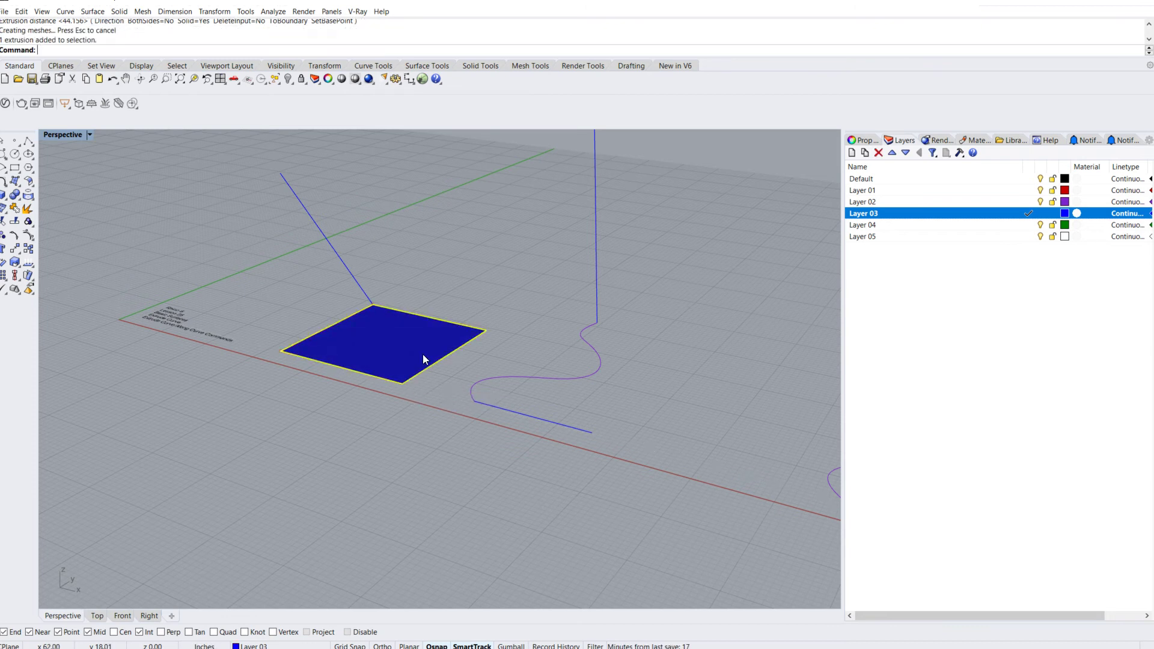
{"action": "key", "text": "Delete"}
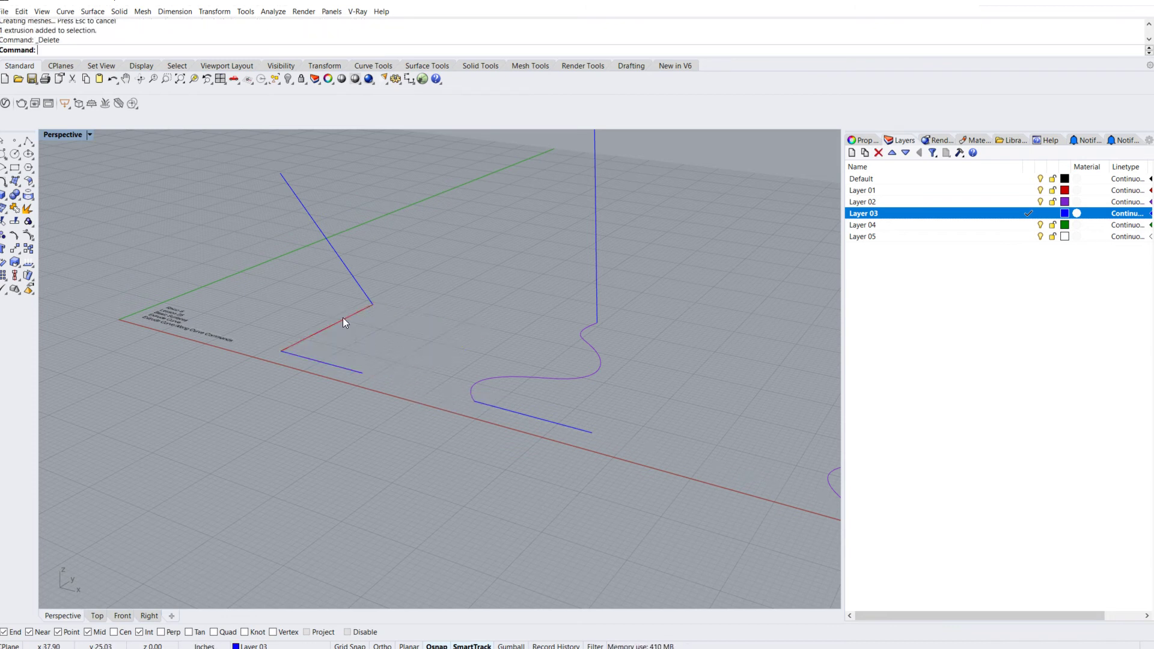
Select the red line and purple curve for ExtrudeCrv, toggling BothSides on and back off
{"action": "left_click", "coordinate": [343, 318]}
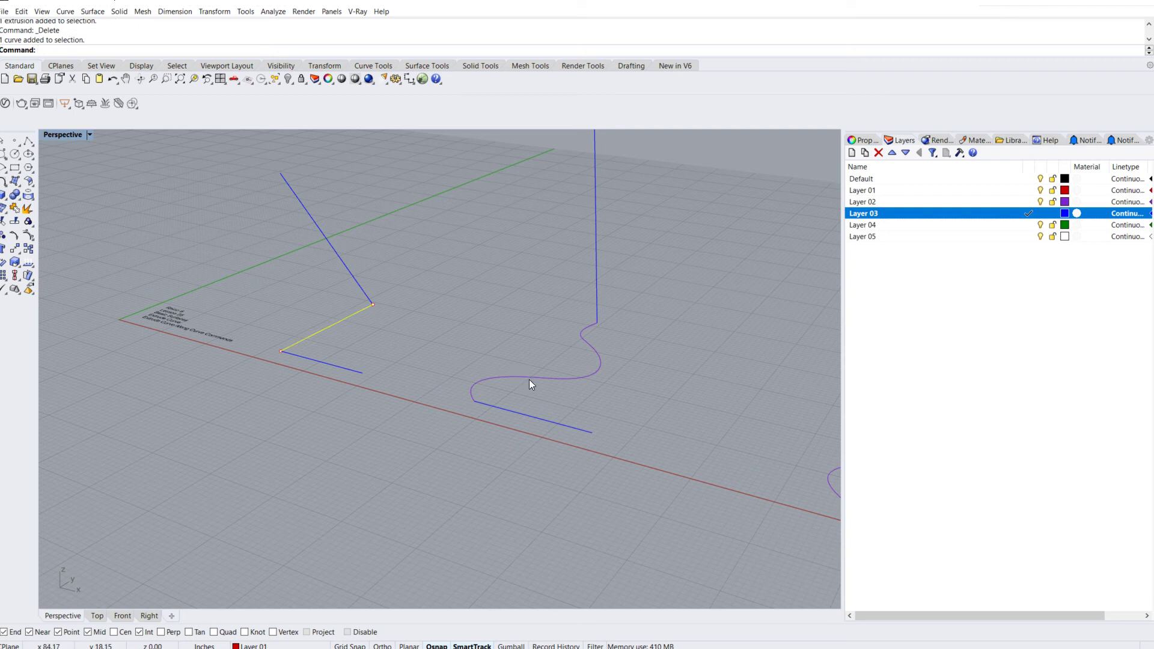
{"action": "left_click", "coordinate": [552, 380]}
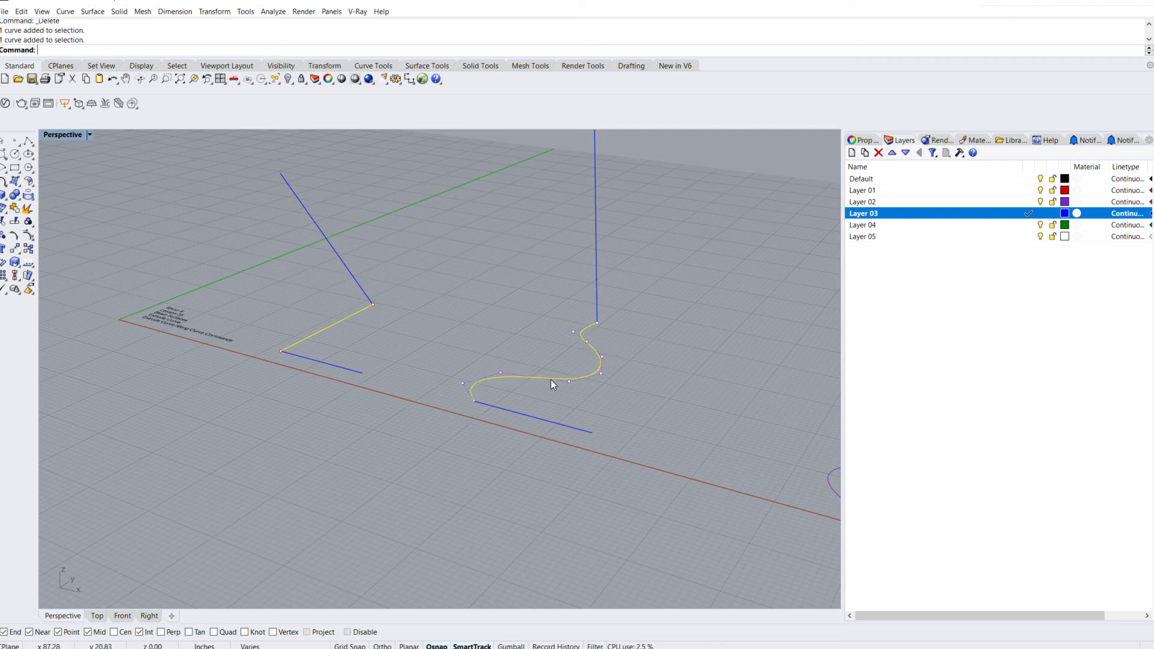
{"action": "type", "text": "ExtrudeCrv"}
{"action": "key", "text": "Return"}
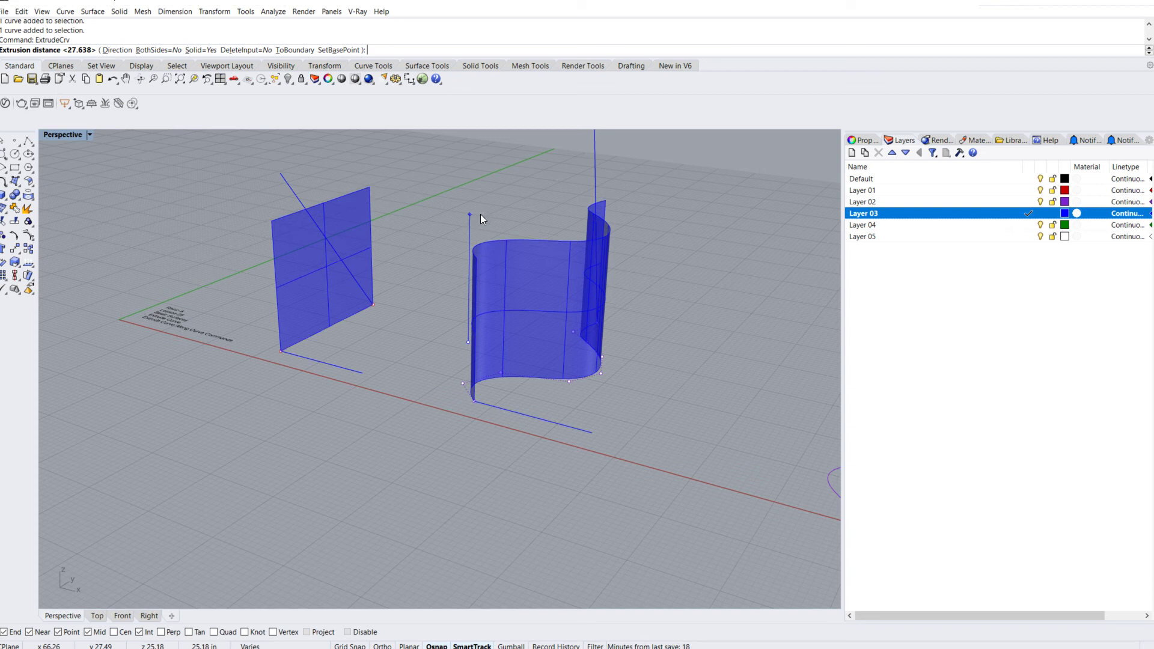
{"action": "left_click", "coordinate": [154, 51]}
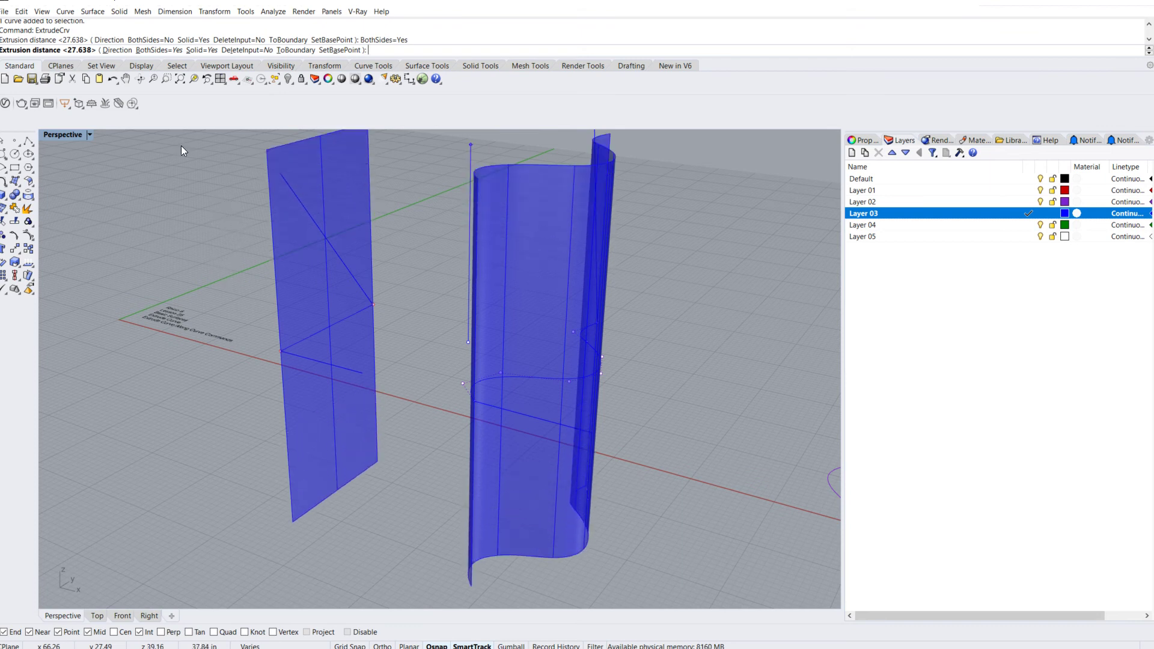
{"action": "left_click", "coordinate": [159, 50]}
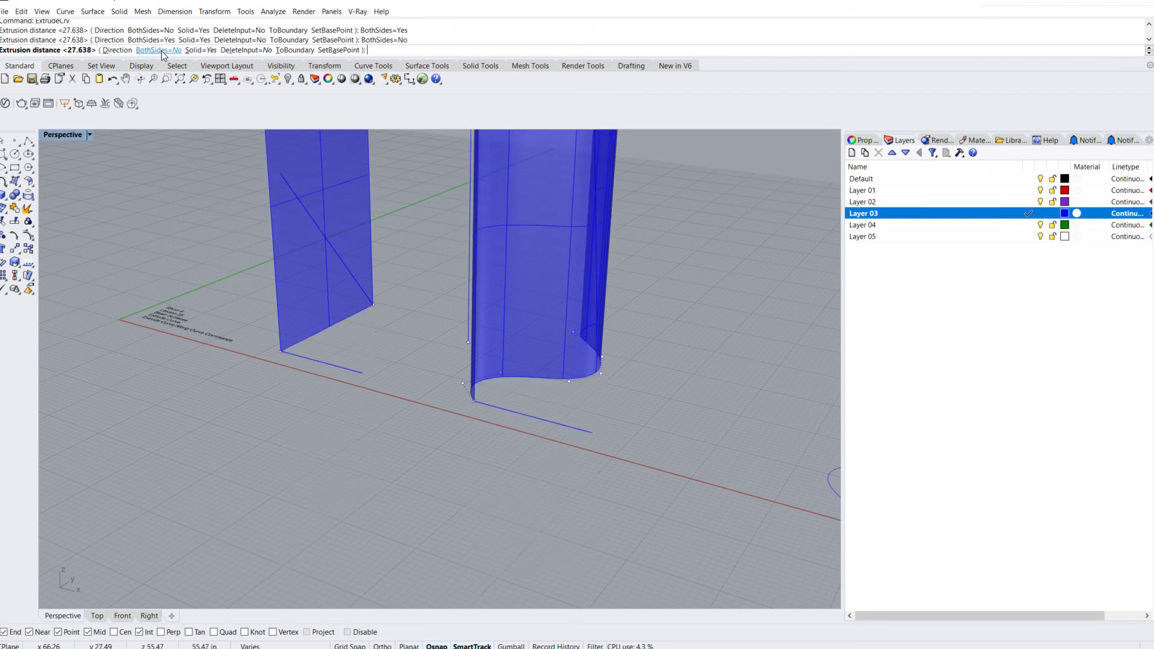
Extrude both curves flat along a two-point Direction, then select both new surfaces
{"action": "left_click", "coordinate": [117, 51]}
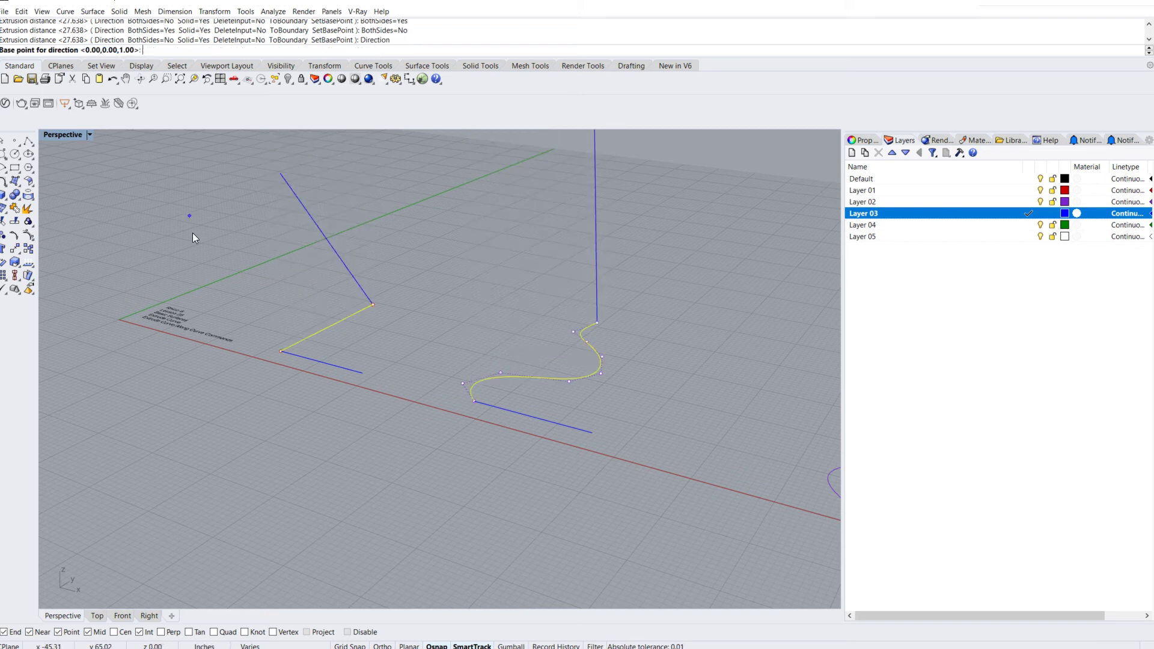
{"action": "left_click", "coordinate": [284, 353]}
{"action": "left_click", "coordinate": [306, 359]}
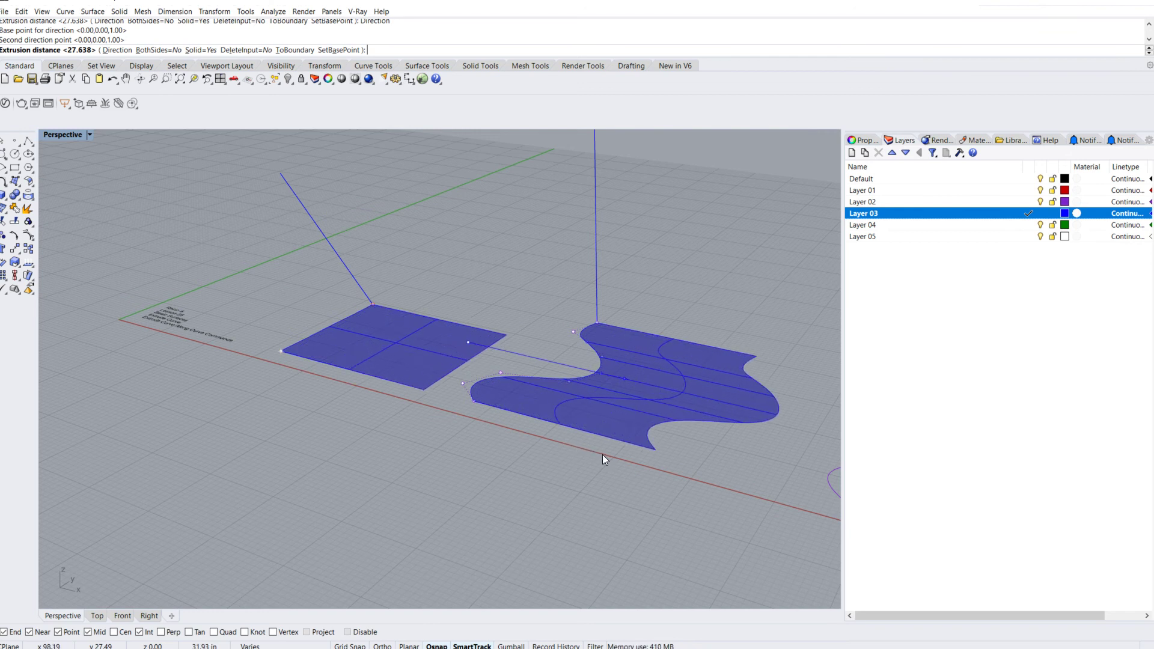
{"action": "left_click", "coordinate": [590, 446]}
{"action": "right_click_drag", "start_coordinate": [535, 494], "coordinate": [409, 517]}
{"action": "left_click", "coordinate": [409, 517]}
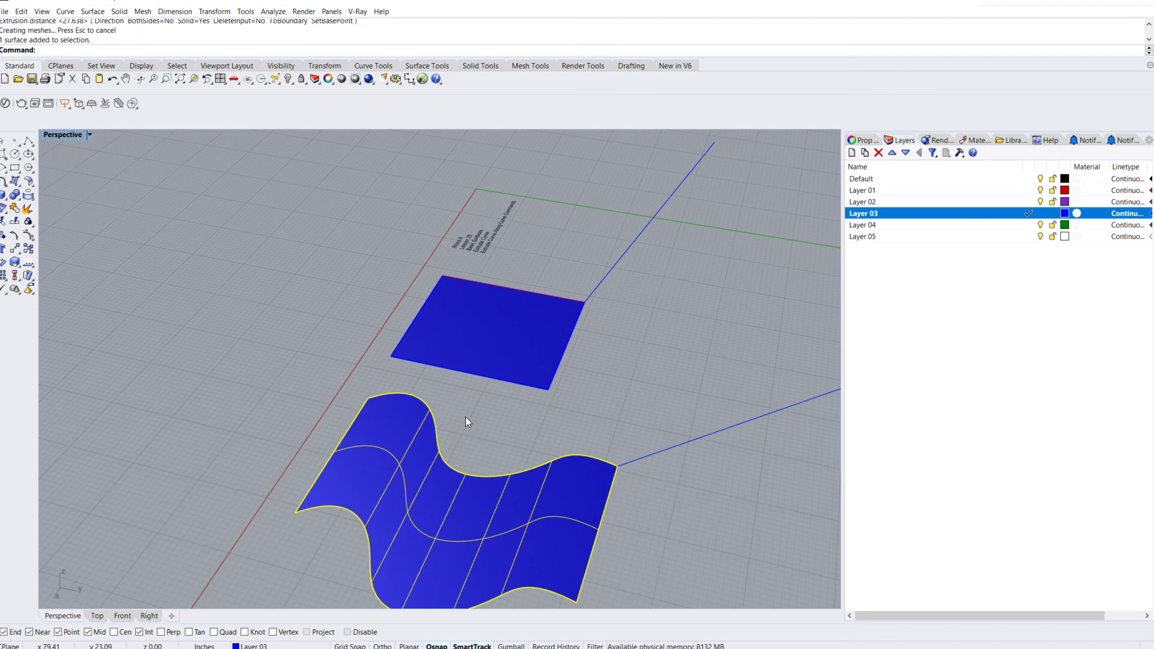
{"action": "left_click", "coordinate": [506, 359], "text": "shift"}
{"action": "key", "text": "Delete"}
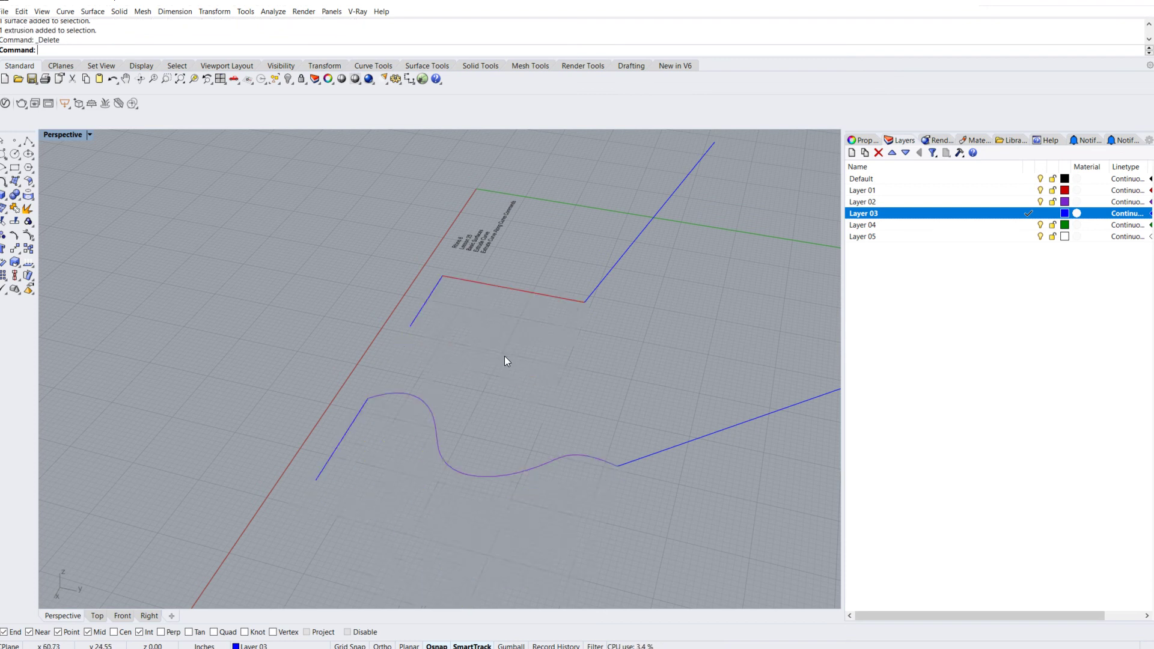
{"action": "scroll", "coordinate": [475, 372], "scroll_direction": "down", "scroll_amount": 5}
{"action": "right_click_drag", "start_coordinate": [470, 413], "coordinate": [486, 345]}
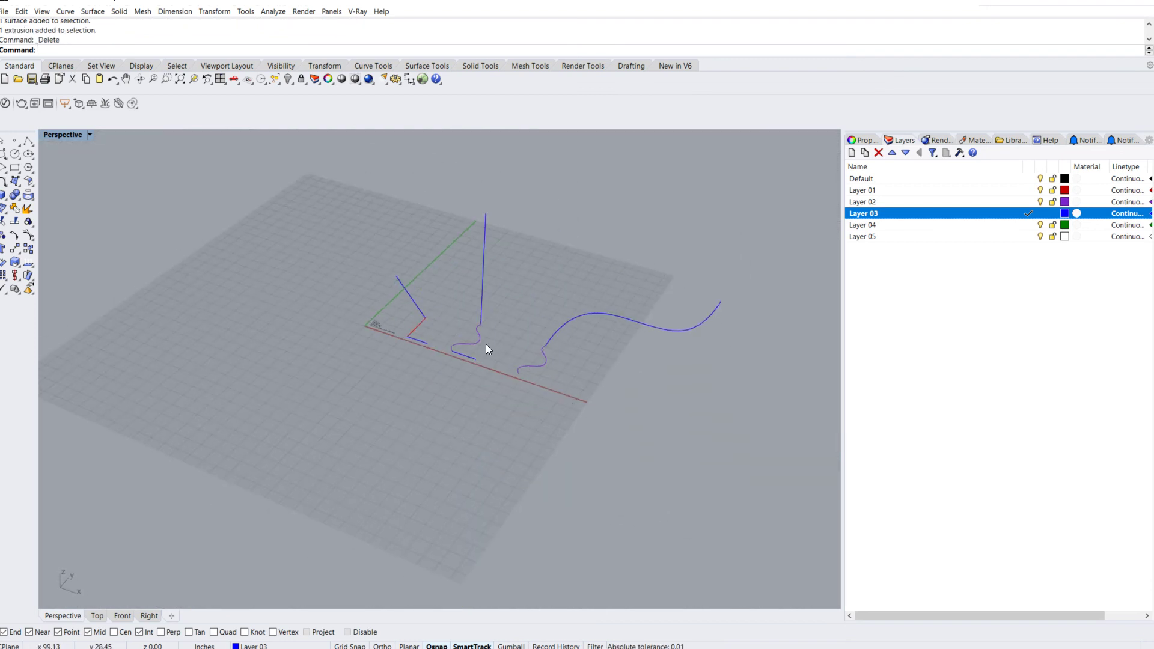
{"action": "scroll", "coordinate": [486, 345], "scroll_direction": "up", "scroll_amount": 3}
{"action": "scroll", "coordinate": [471, 353], "scroll_direction": "down", "scroll_amount": 2}
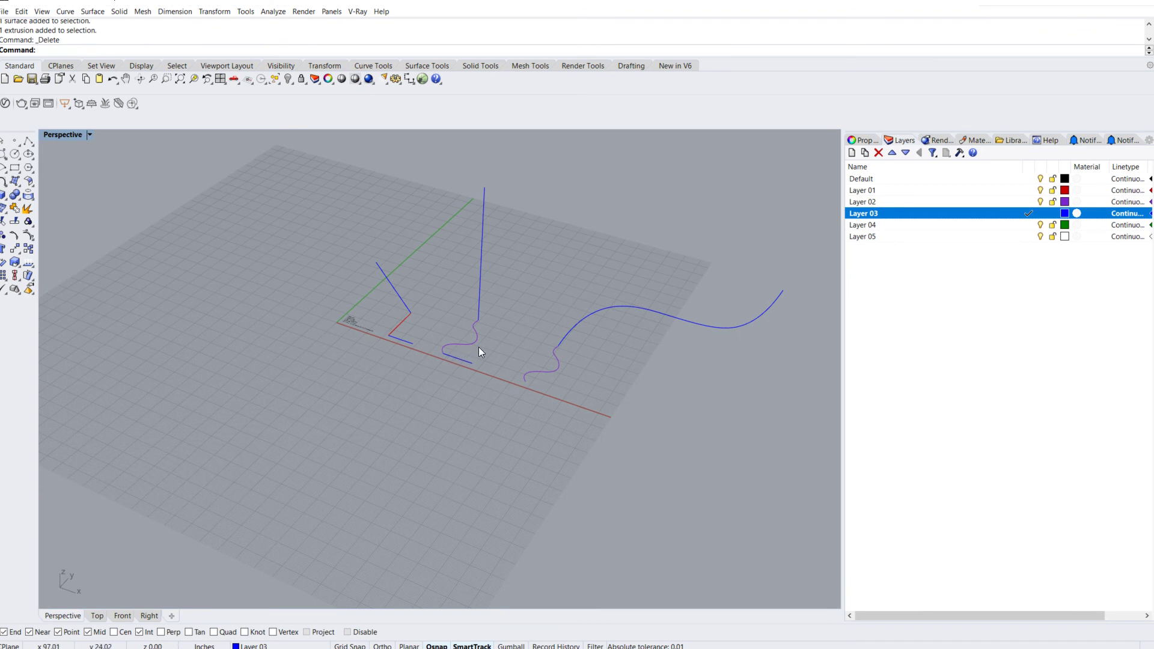
{"action": "right_click_drag", "start_coordinate": [471, 354], "coordinate": [631, 315]}
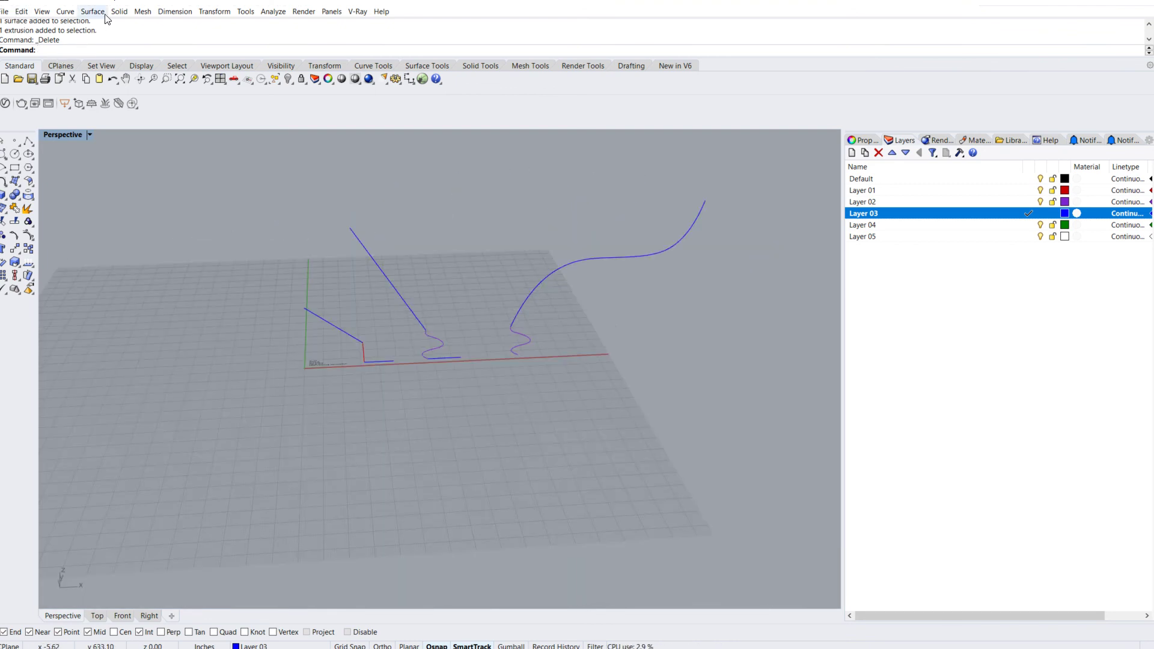
{"action": "left_click", "coordinate": [17, 196]}
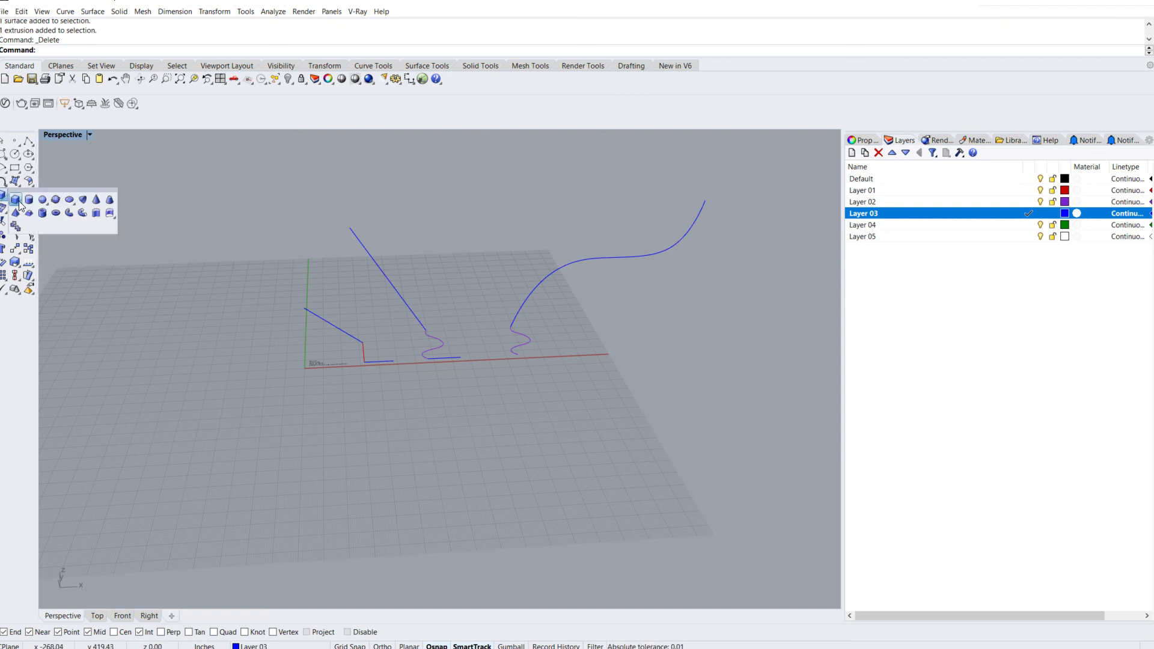
{"action": "left_click", "coordinate": [114, 218]}
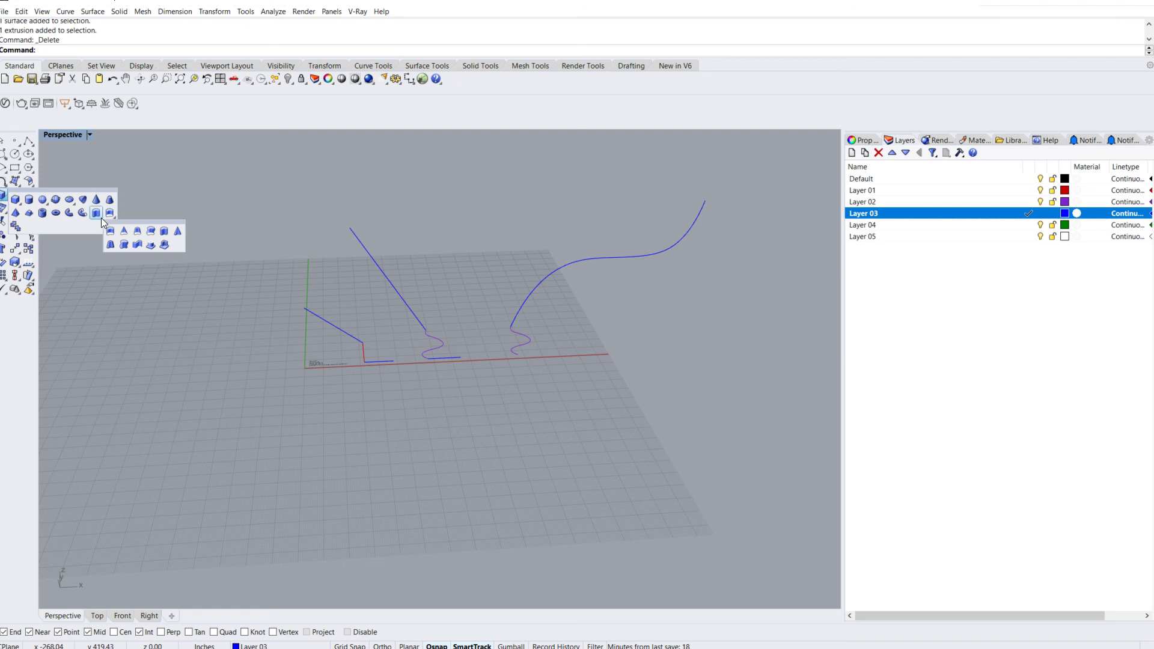
{"action": "left_click", "coordinate": [99, 215]}
{"action": "left_click", "coordinate": [90, 135]}
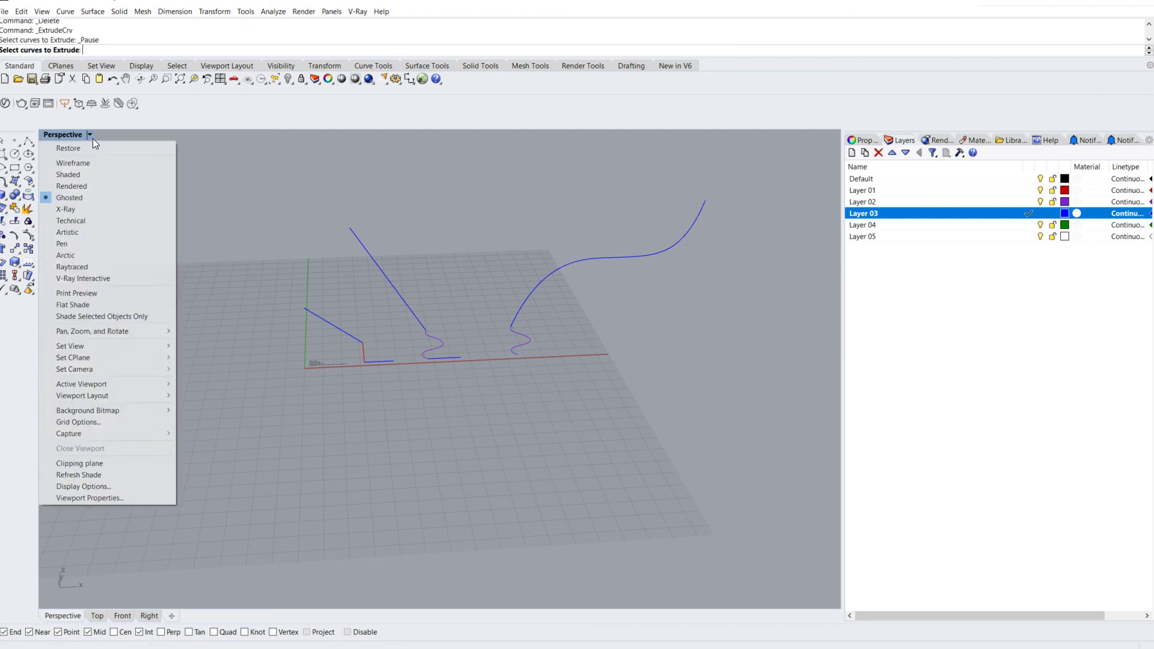
{"action": "key", "text": "Escape"}
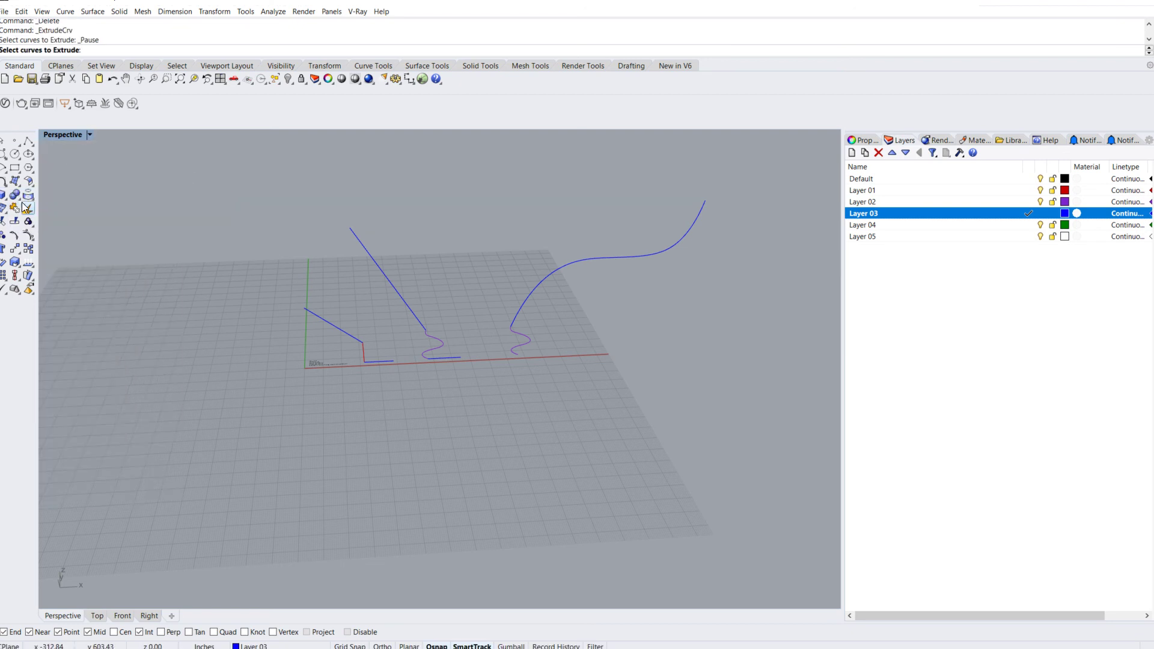
{"action": "left_click", "coordinate": [4, 196]}
{"action": "left_click_drag", "start_coordinate": [41, 189], "coordinate": [215, 180]}
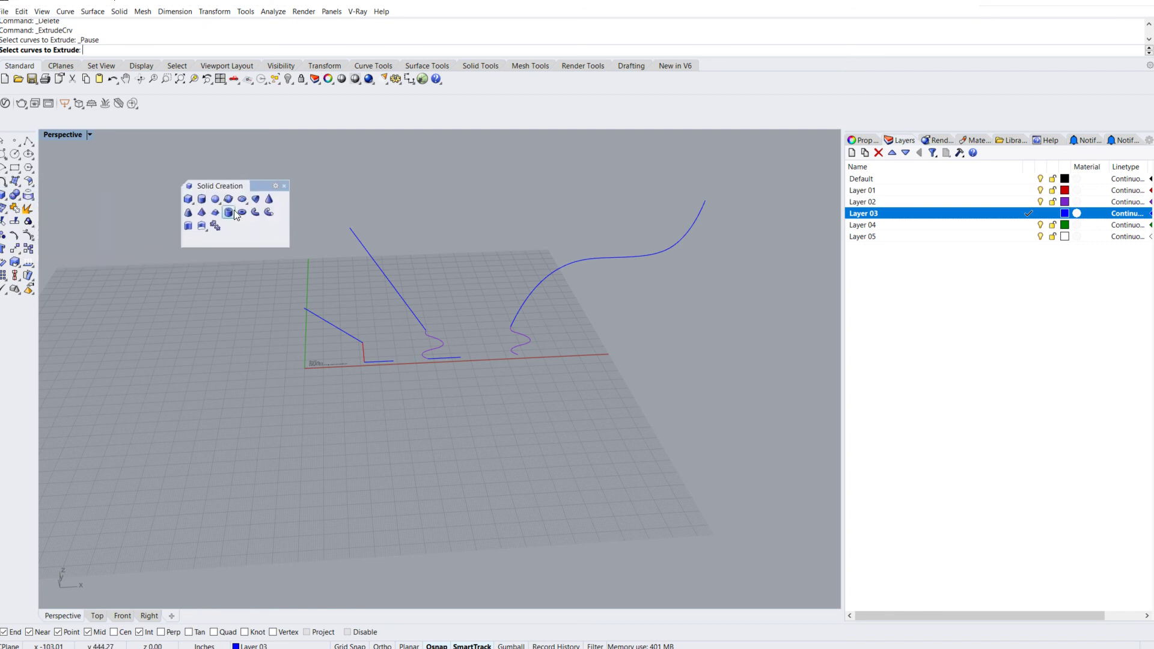
{"action": "left_click", "coordinate": [203, 227]}
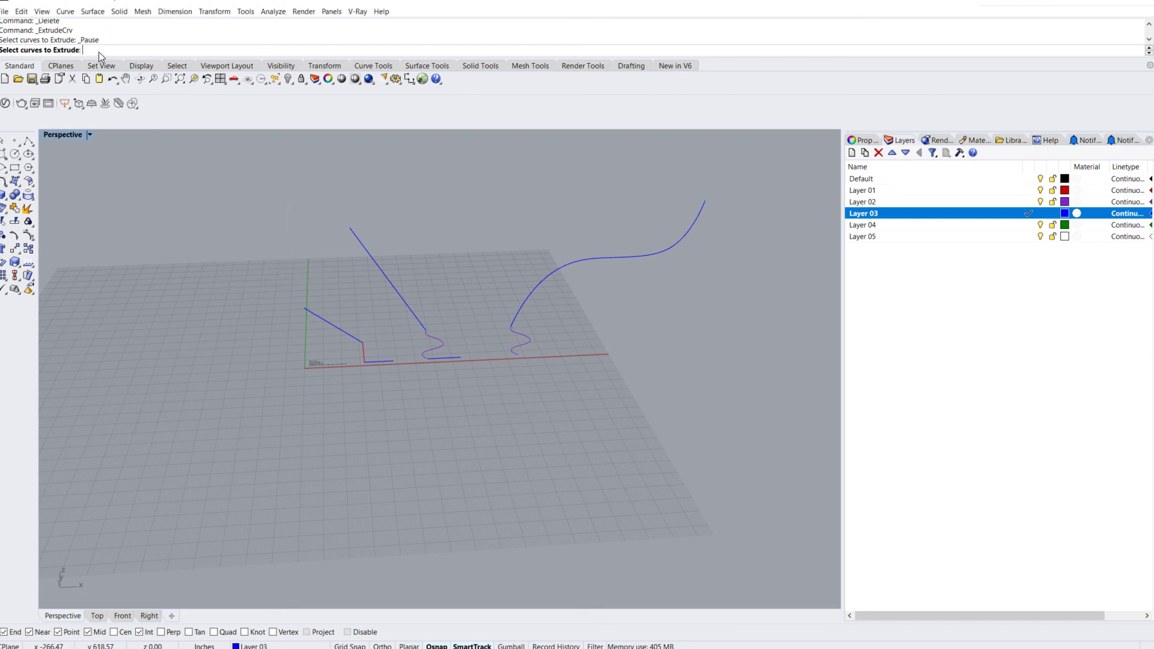
Cancel the straight extrusion, start ExtrudeCrvAlongCrv, and pick the small wavy curve as profile
{"action": "key", "text": "Escape"}
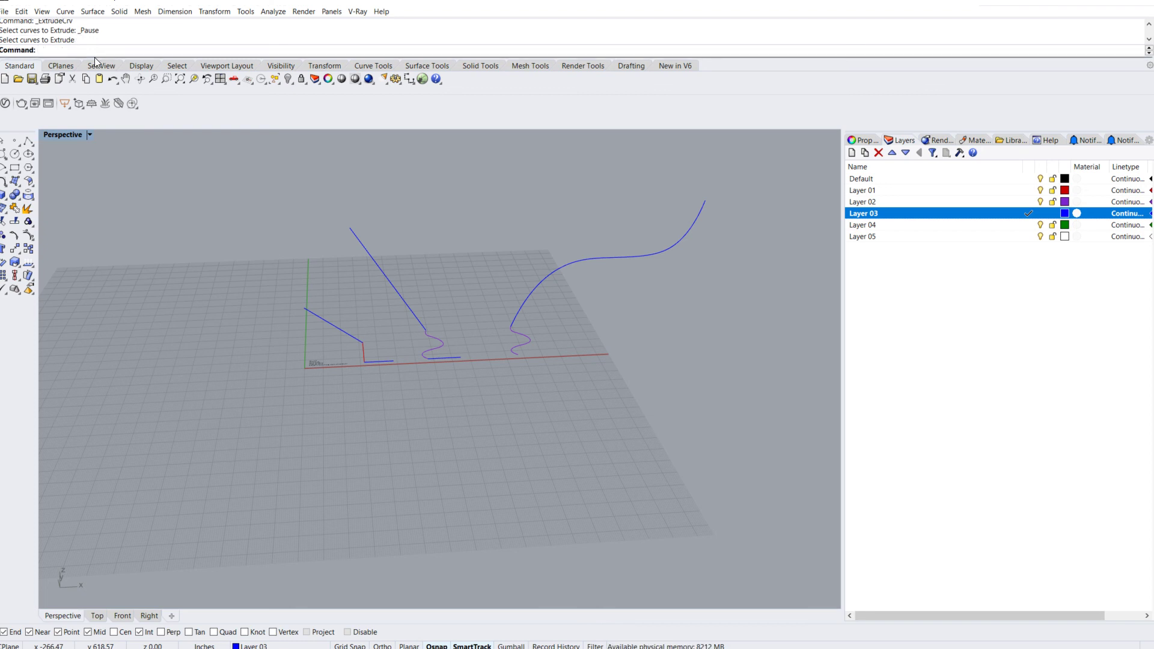
{"action": "type", "text": "ExtrudeCrv"}
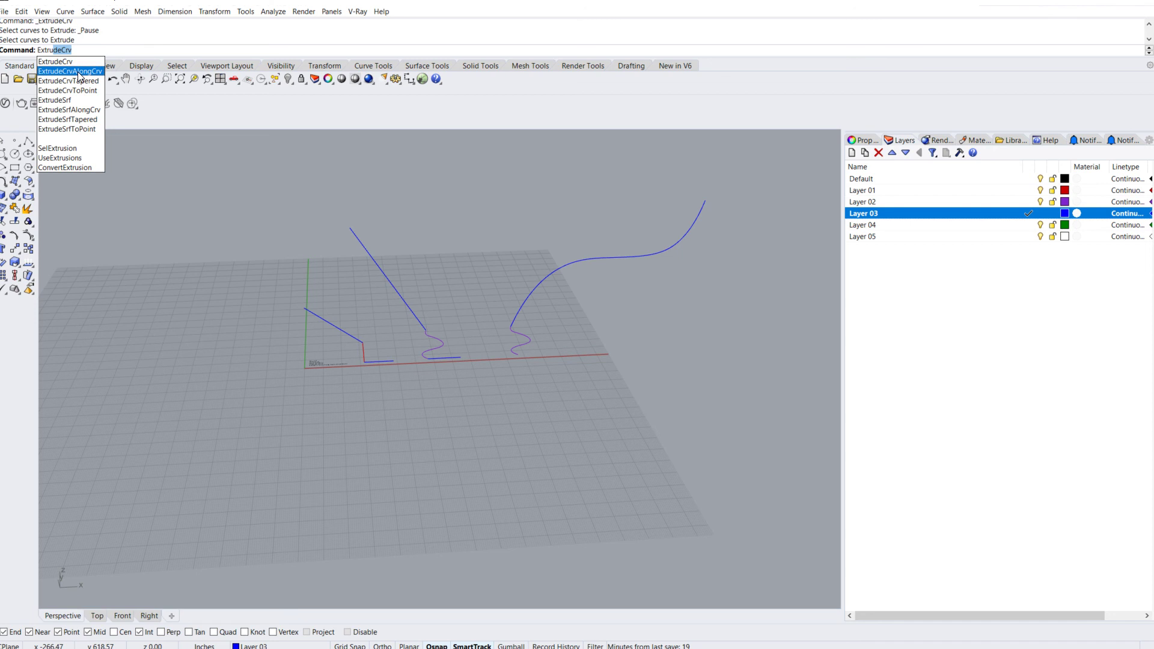
{"action": "left_click", "coordinate": [78, 72]}
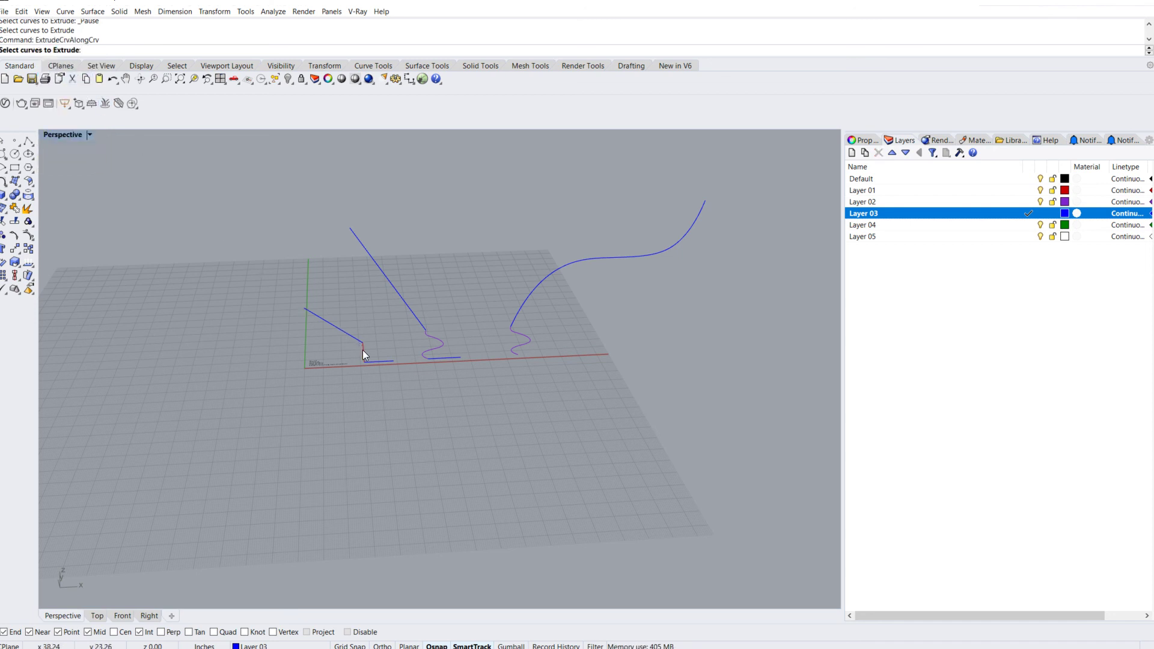
{"action": "scroll", "coordinate": [363, 350], "scroll_direction": "up", "scroll_amount": 3}
{"action": "right_click_drag", "start_coordinate": [553, 363], "coordinate": [570, 339]}
{"action": "scroll", "coordinate": [543, 303], "scroll_direction": "down", "scroll_amount": 3}
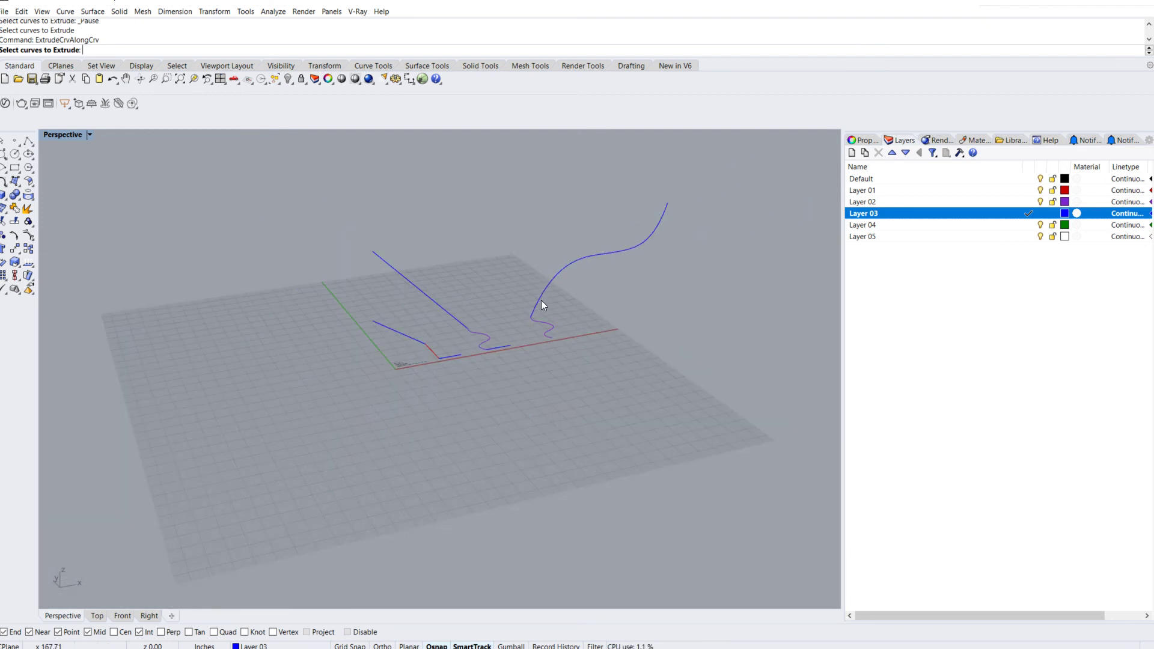
{"action": "scroll", "coordinate": [559, 322], "scroll_direction": "up", "scroll_amount": 3}
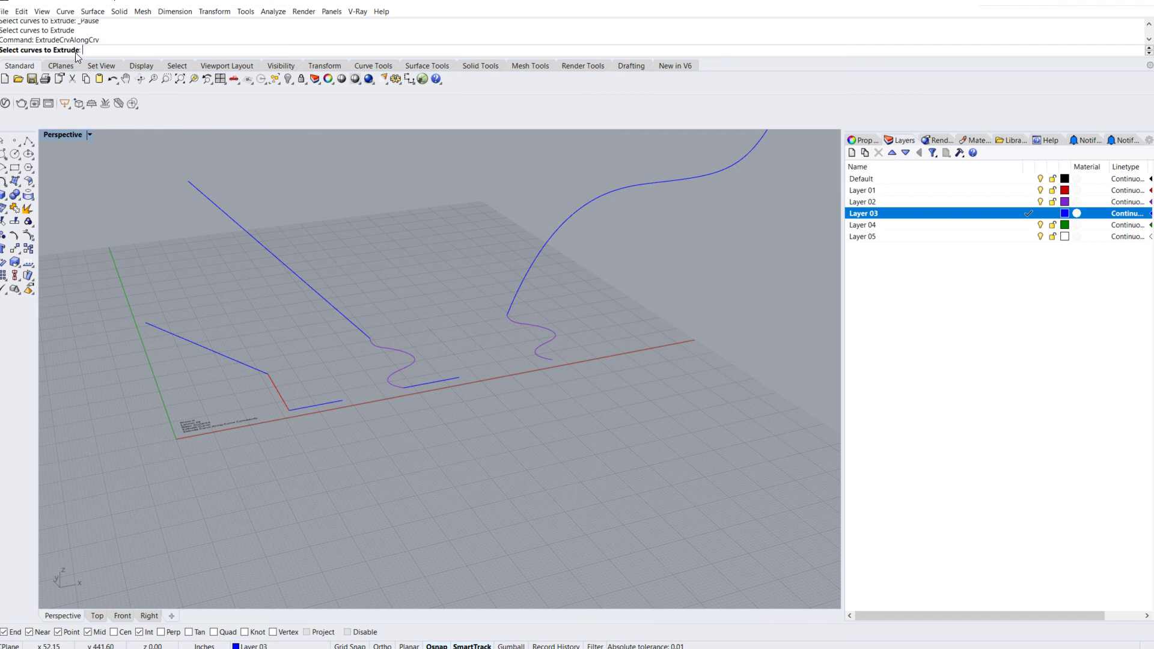
{"action": "left_click", "coordinate": [537, 329]}
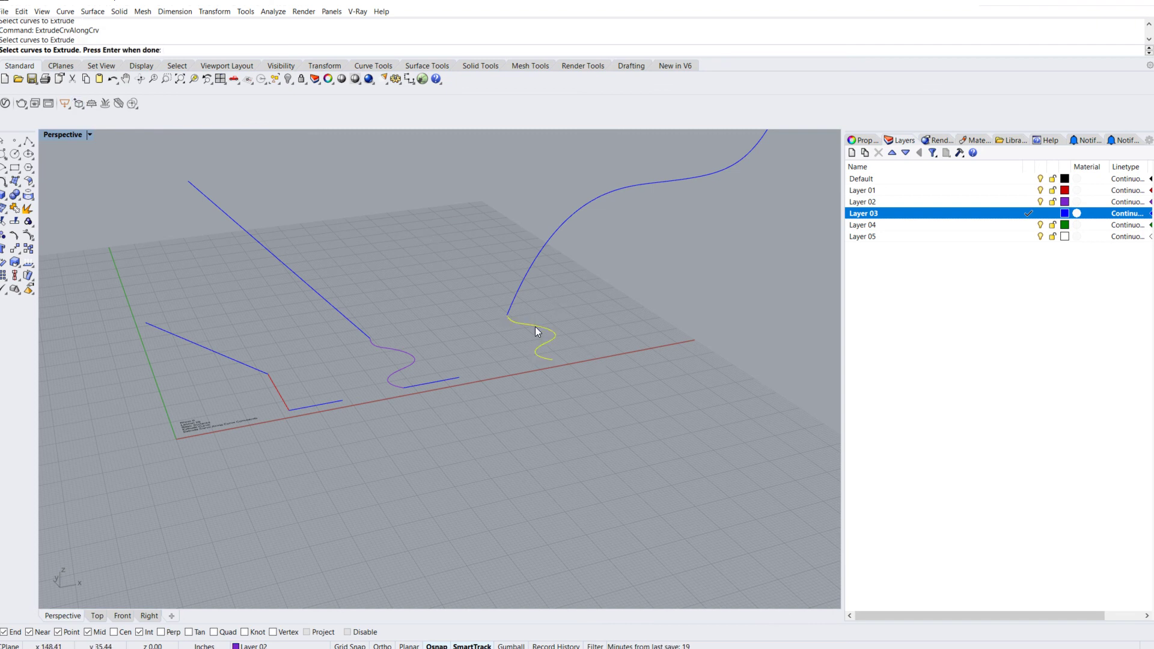
{"action": "key", "text": "Return"}
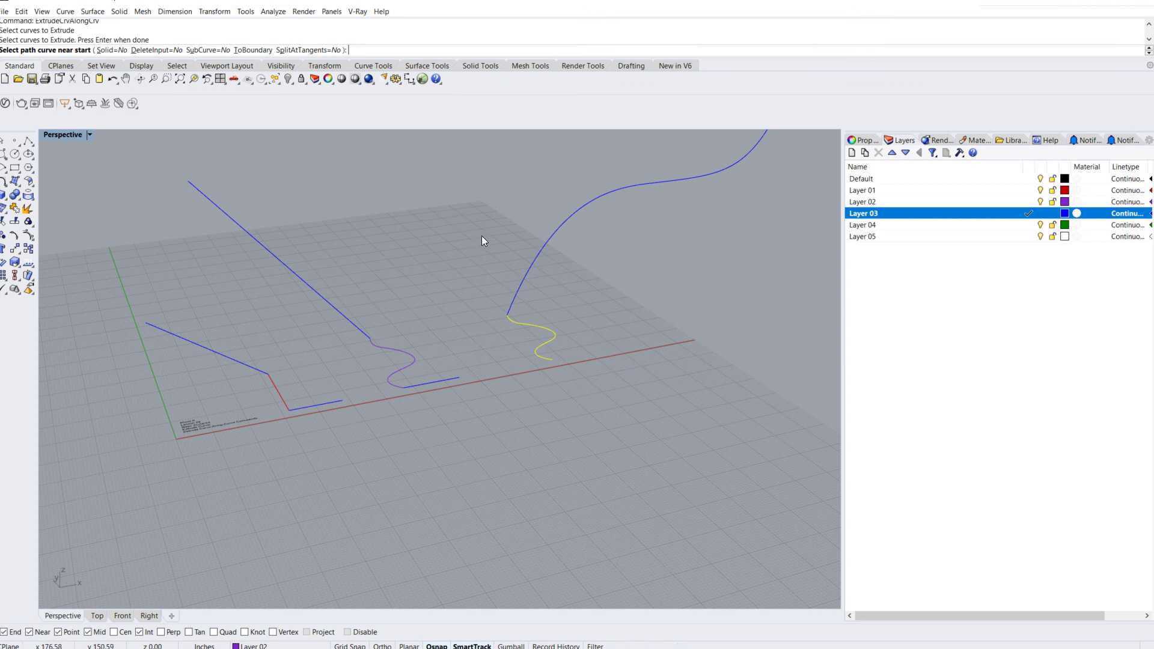
{"action": "left_click", "coordinate": [534, 263]}
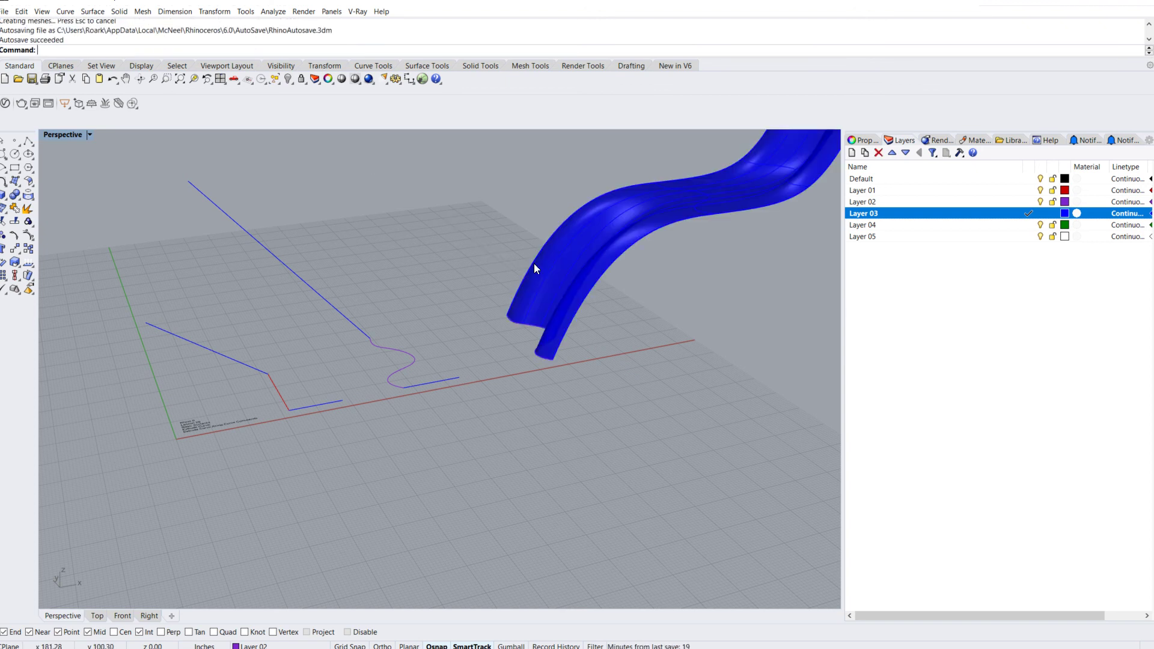
{"action": "right_click_drag", "start_coordinate": [576, 396], "coordinate": [409, 247]}
{"action": "scroll", "coordinate": [557, 284], "scroll_direction": "up", "scroll_amount": 3}
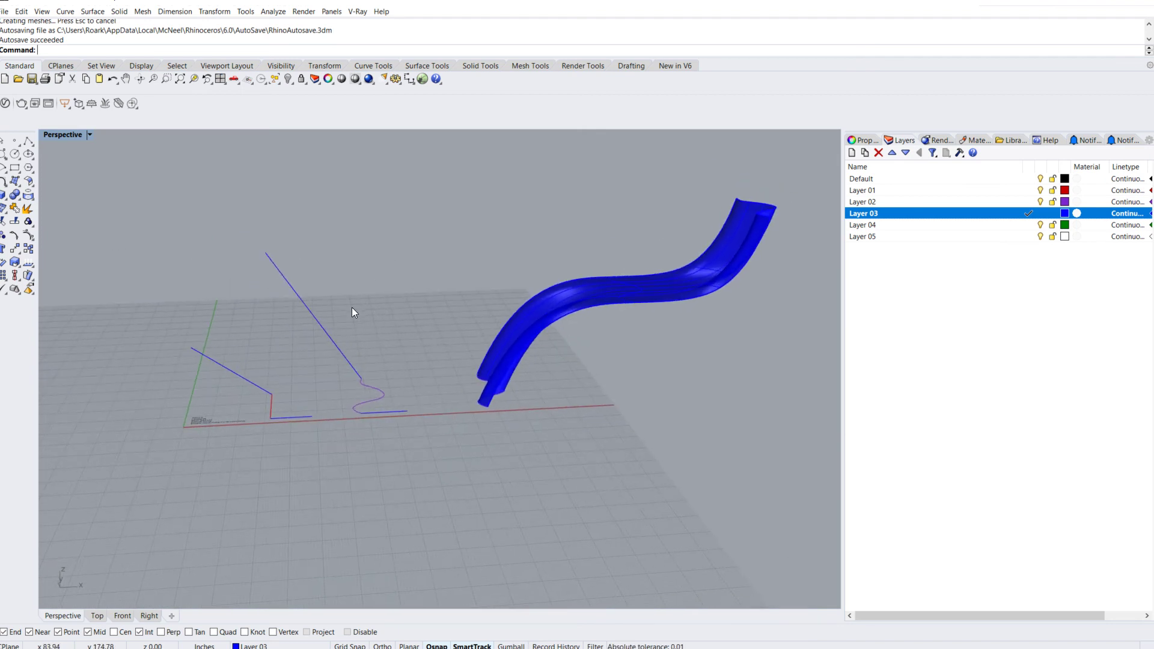